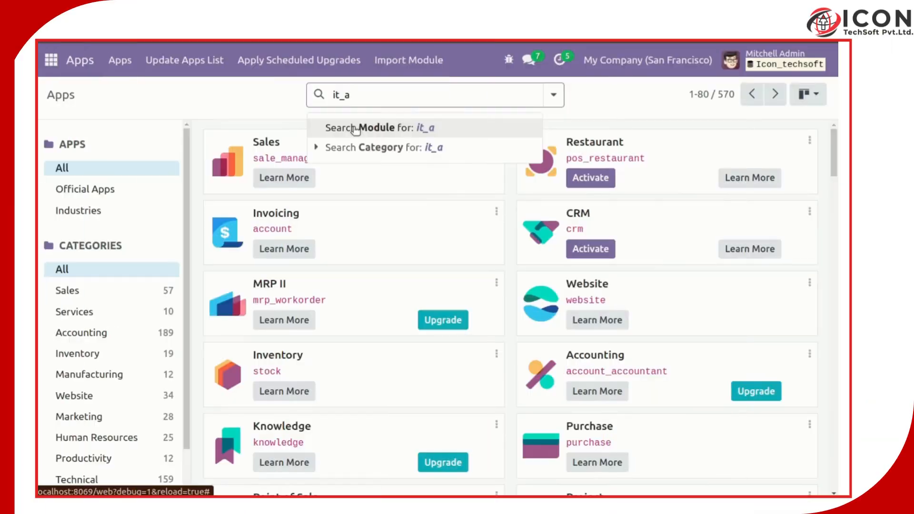
Step: Search the modules for "it_a", and open the Stationary Kit product from the Sales product list
click(353, 126)
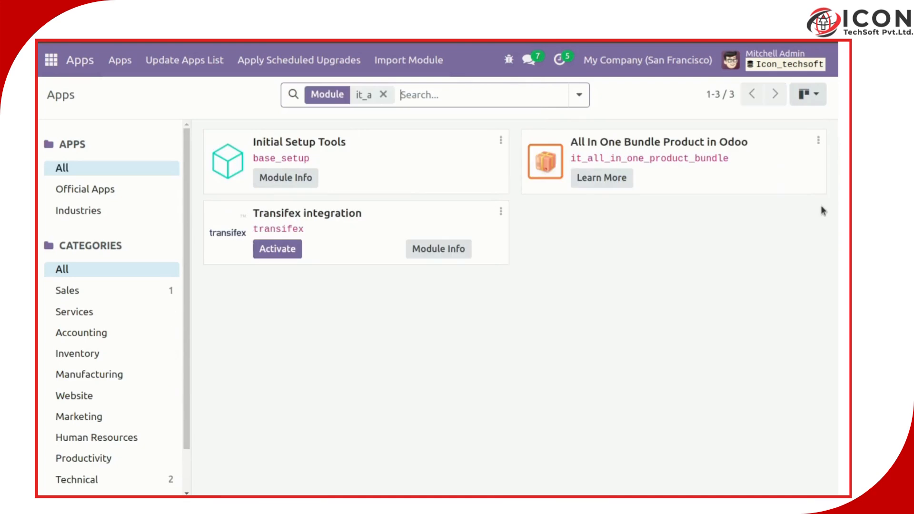
click(51, 60)
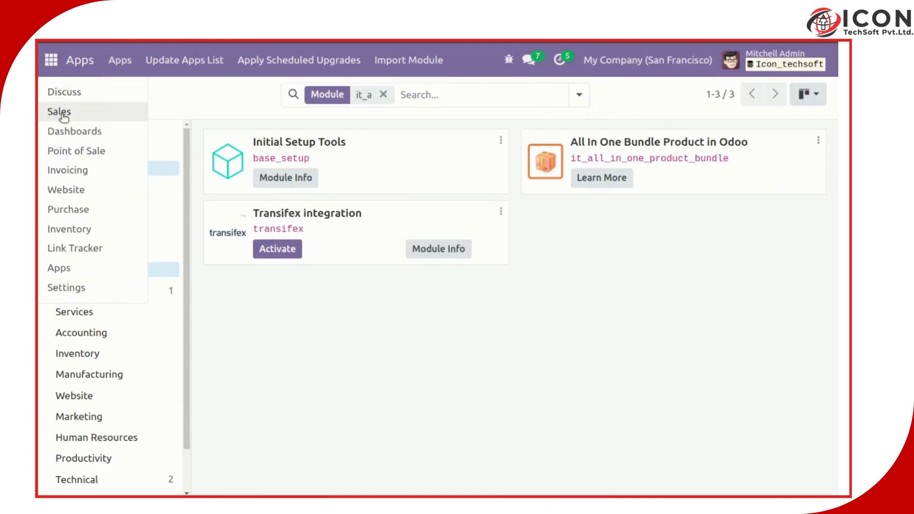
click(56, 110)
click(235, 60)
click(241, 149)
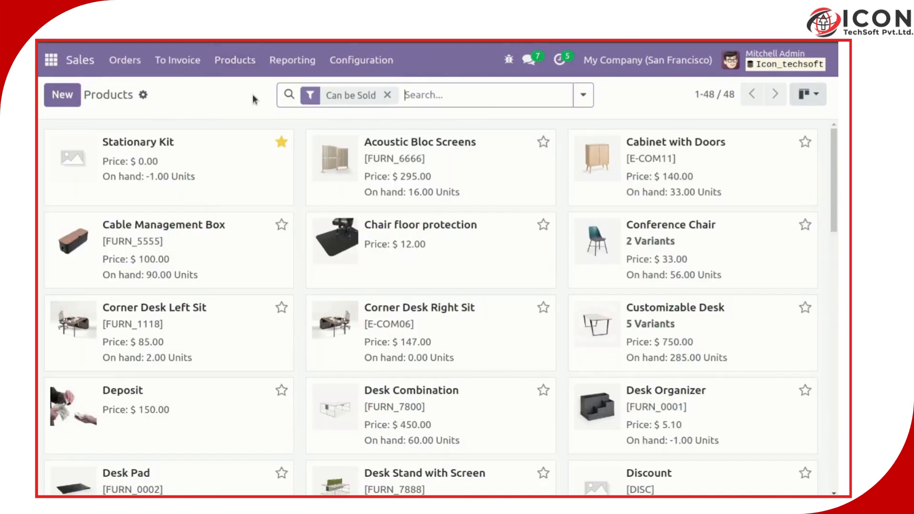
click(196, 170)
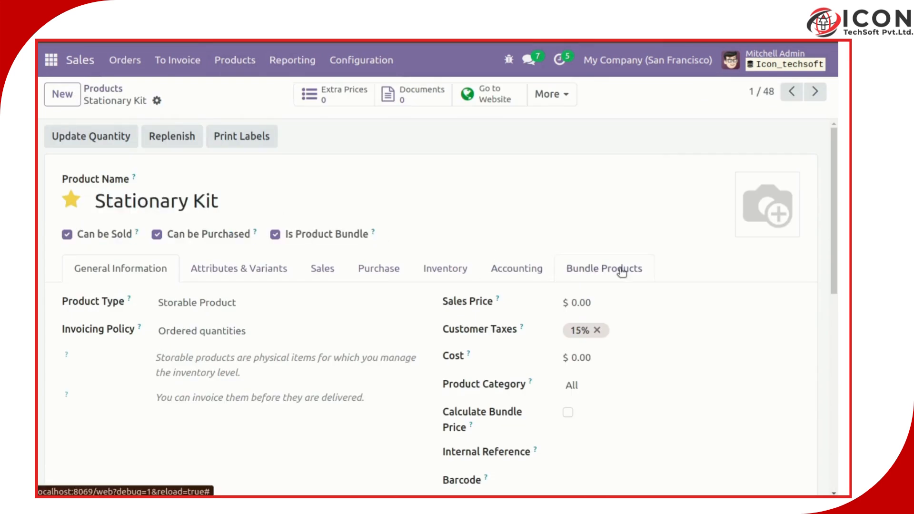
Step: Enable Calculate Bundle Price for the Stationary Kit and remove the Large Desk from its bundle products
drag(415, 408, 492, 432)
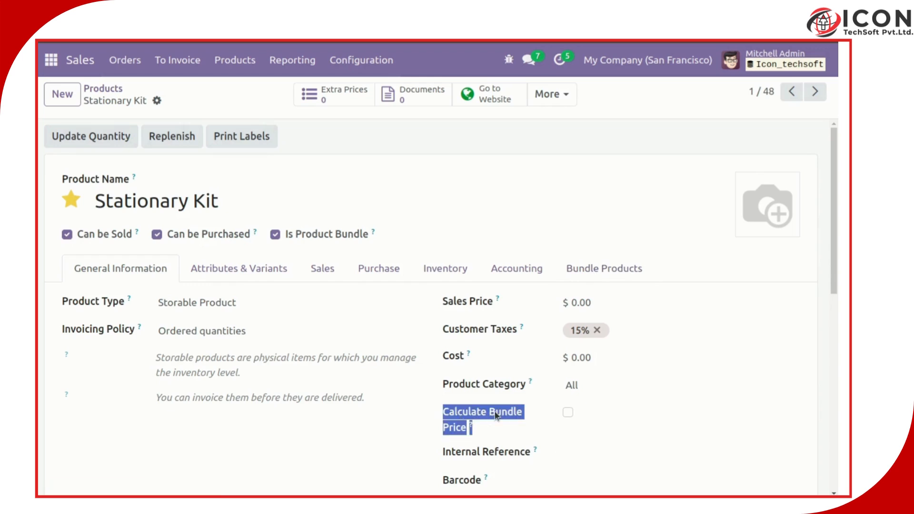
click(567, 412)
click(601, 269)
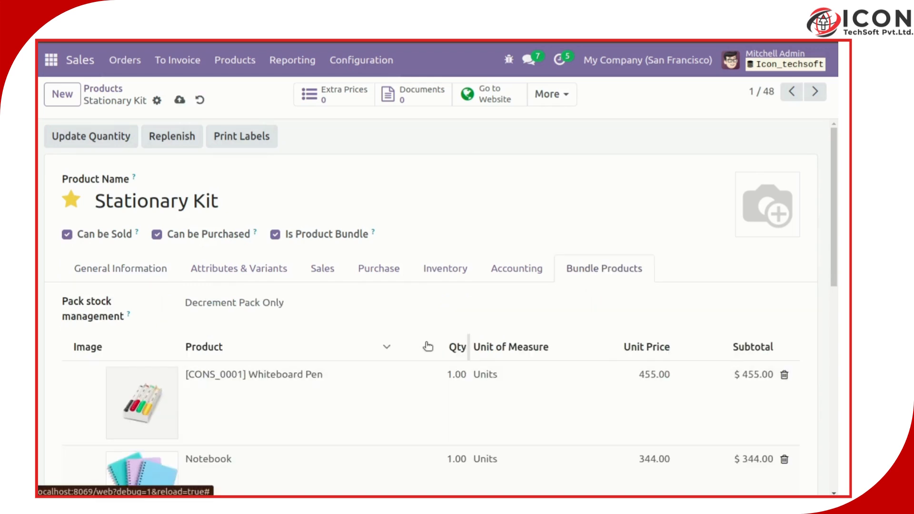
scroll(204, 414, down, 4)
click(784, 413)
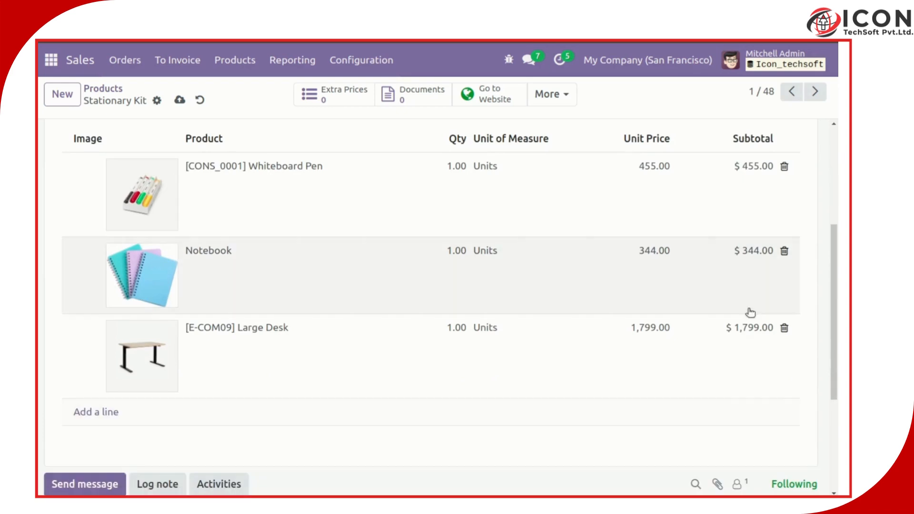
click(784, 328)
Step: Add the Office Chair (FURN_7777) as a new bundle product line and save the Stationary Kit
click(98, 327)
click(249, 330)
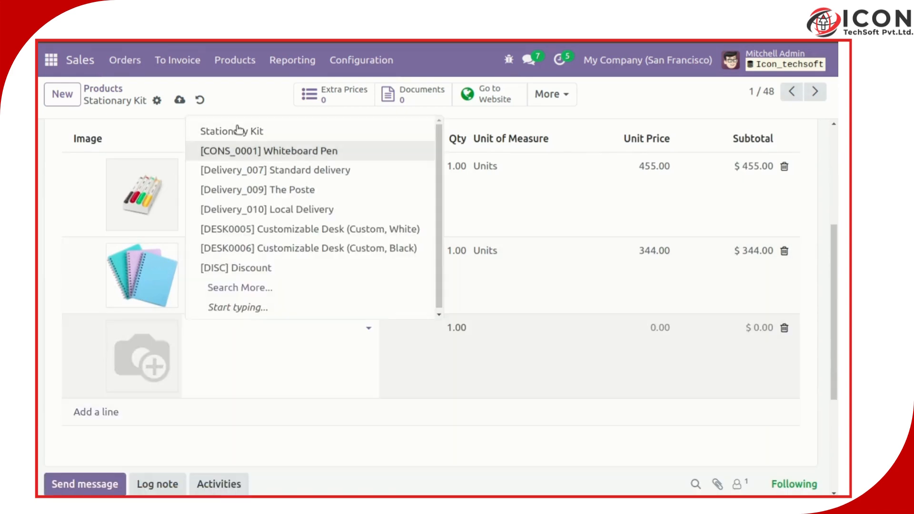
click(179, 100)
click(272, 342)
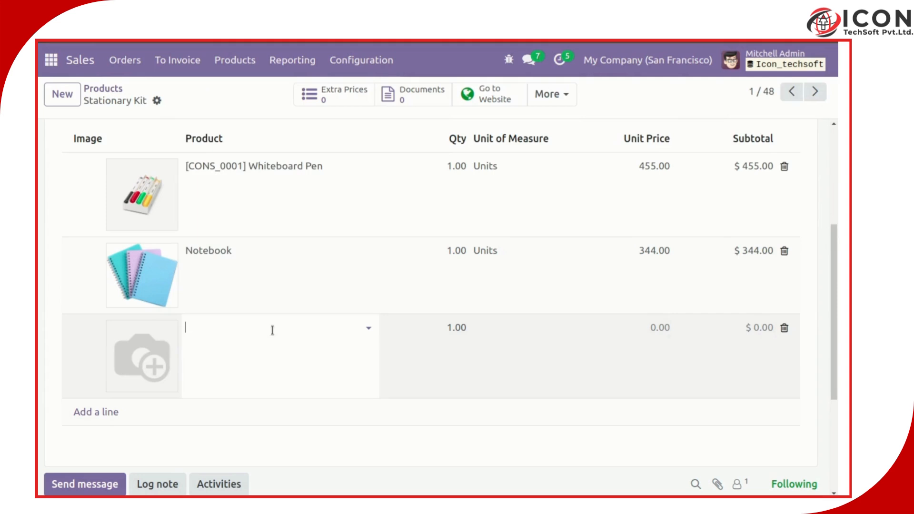
click(272, 330)
click(245, 343)
click(241, 330)
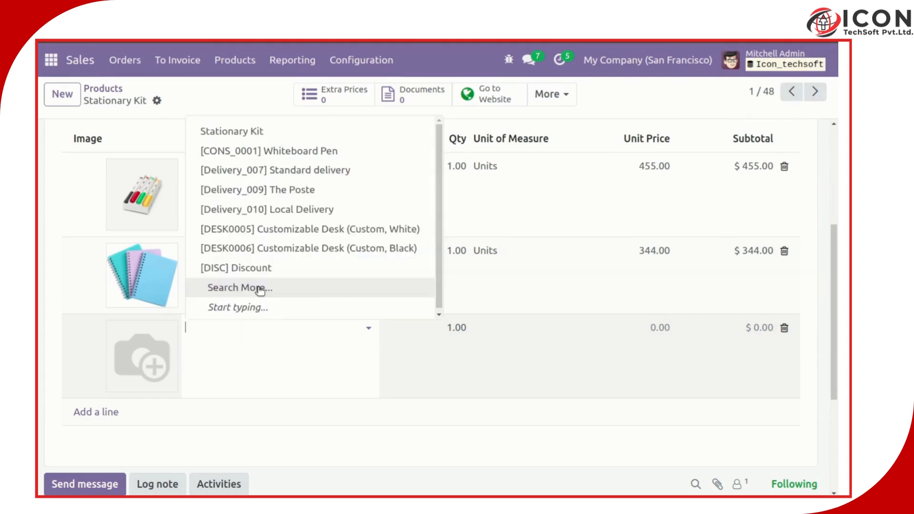
click(260, 288)
scroll(241, 287, down, 8)
scroll(268, 314, down, 10)
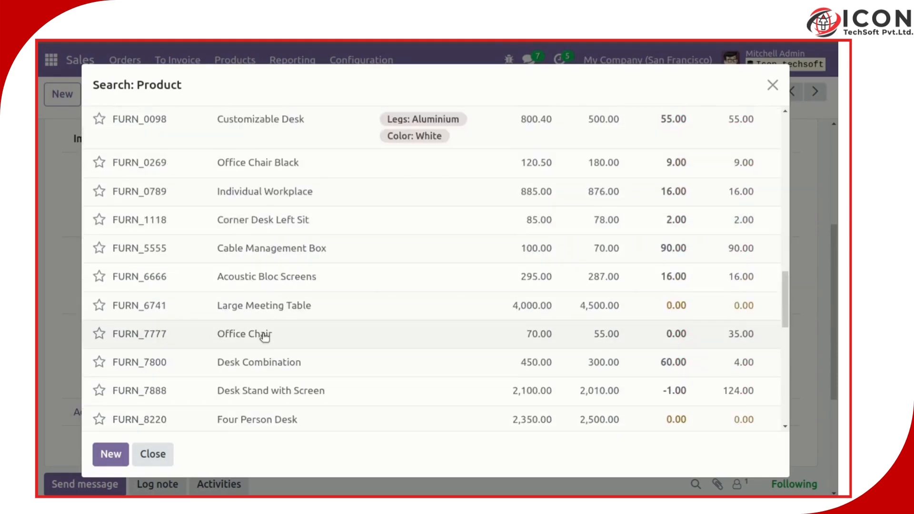
click(265, 334)
click(180, 99)
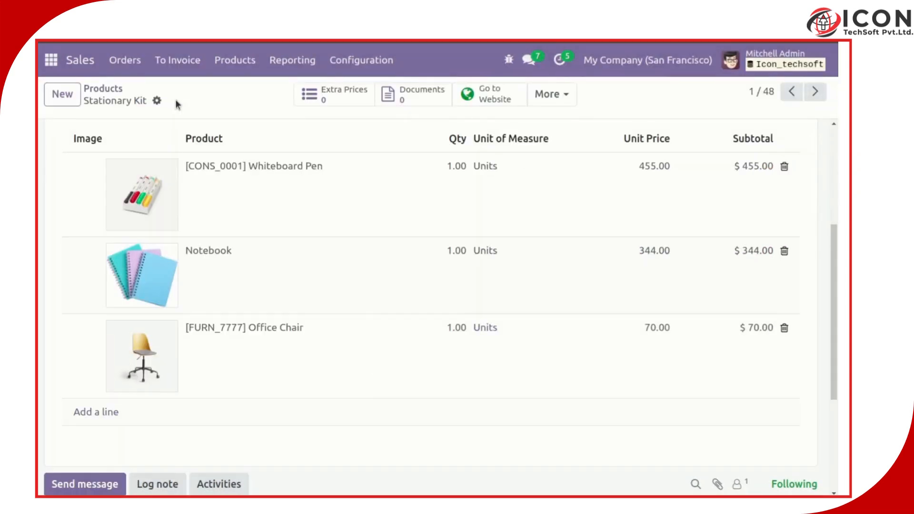
Step: Toggle Calculate Bundle Price off and on again for the Stationary Kit, save it, and review its bundle products
scroll(218, 329, up, 4)
scroll(218, 329, down, 4)
scroll(218, 328, up, 3)
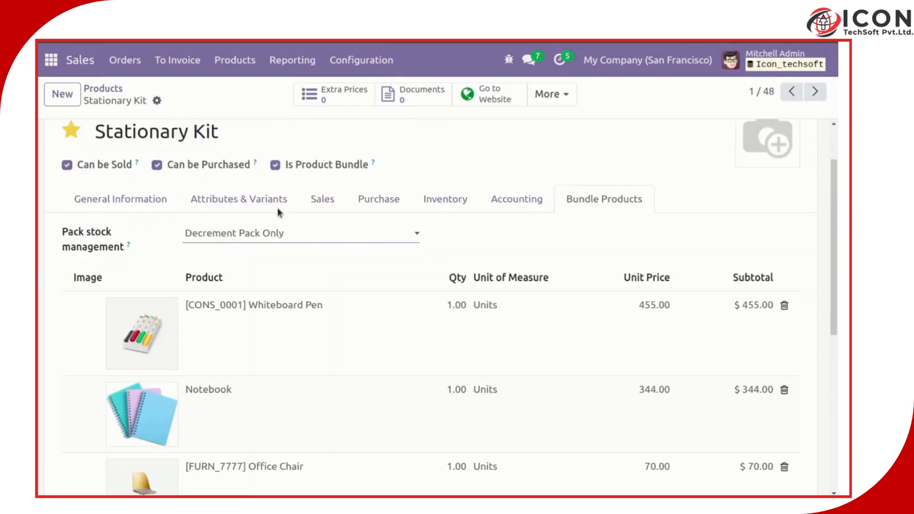
click(120, 199)
click(569, 345)
click(568, 343)
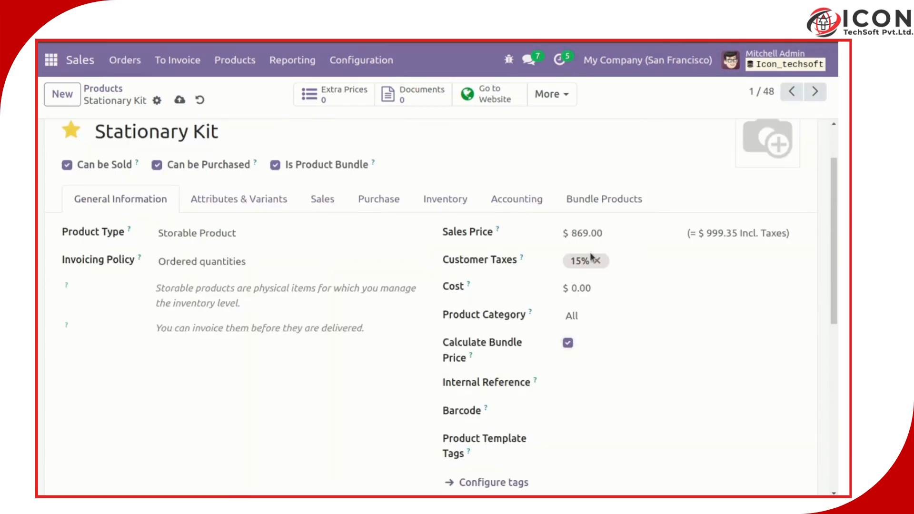
click(176, 99)
click(604, 198)
scroll(626, 413, down, 3)
scroll(626, 408, up, 3)
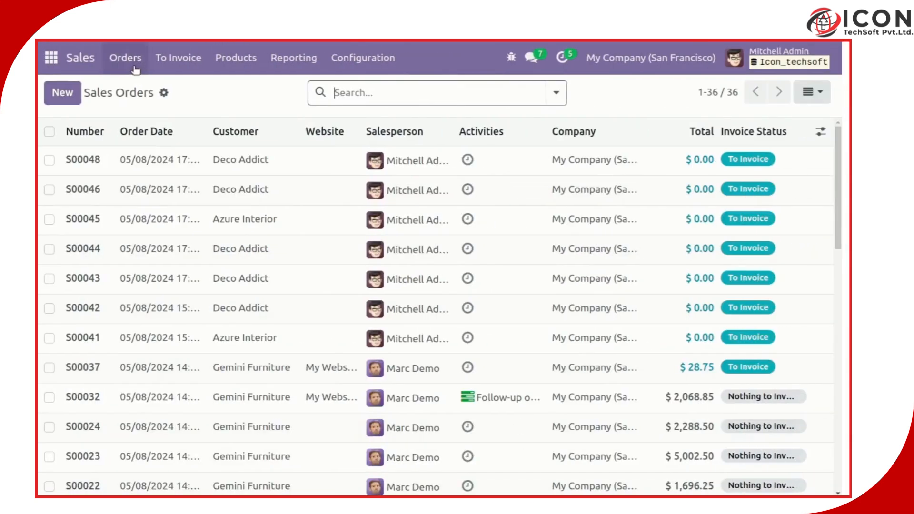
Step: Create a new quotation for the customer Deco Addict from the sales orders list
click(126, 58)
click(134, 109)
click(62, 92)
click(247, 219)
click(220, 242)
Step: Add the Stationary Kit bundle to the order lines with a quantity of 2
scroll(358, 342, down, 3)
click(115, 287)
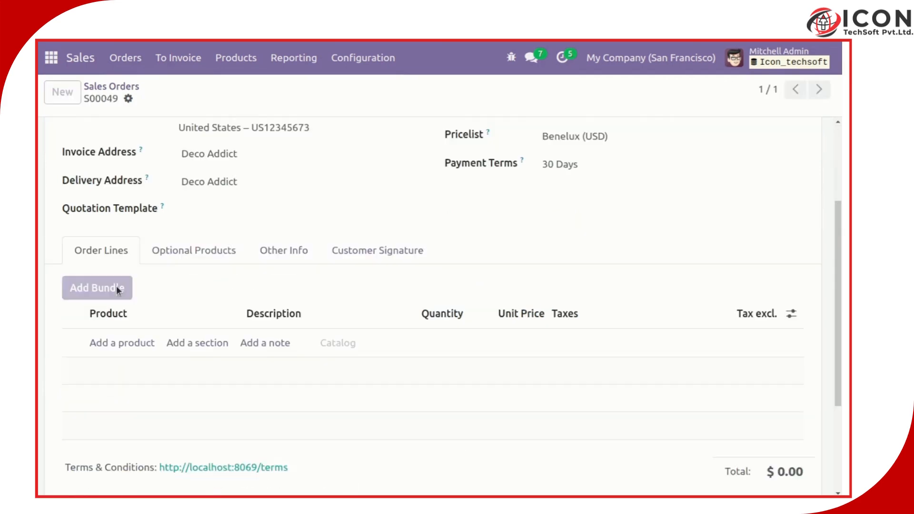
click(248, 248)
click(252, 272)
click(210, 272)
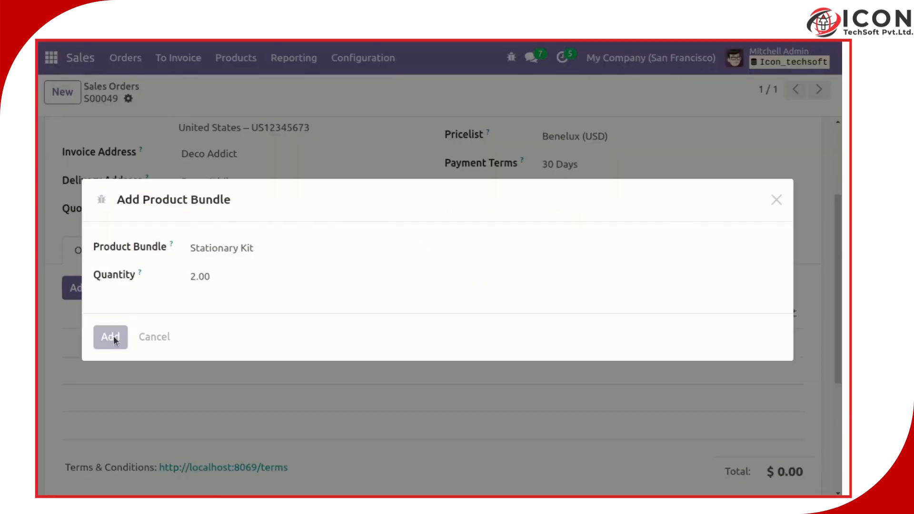
click(110, 336)
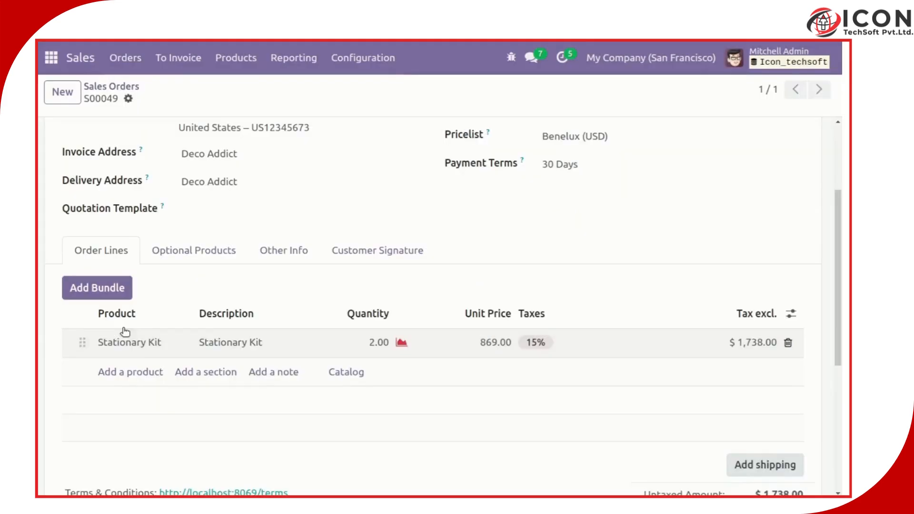
Step: Set the Stationary Kit line's quantity to 1, save the quotation and confirm it
click(422, 341)
text(1)
click(657, 282)
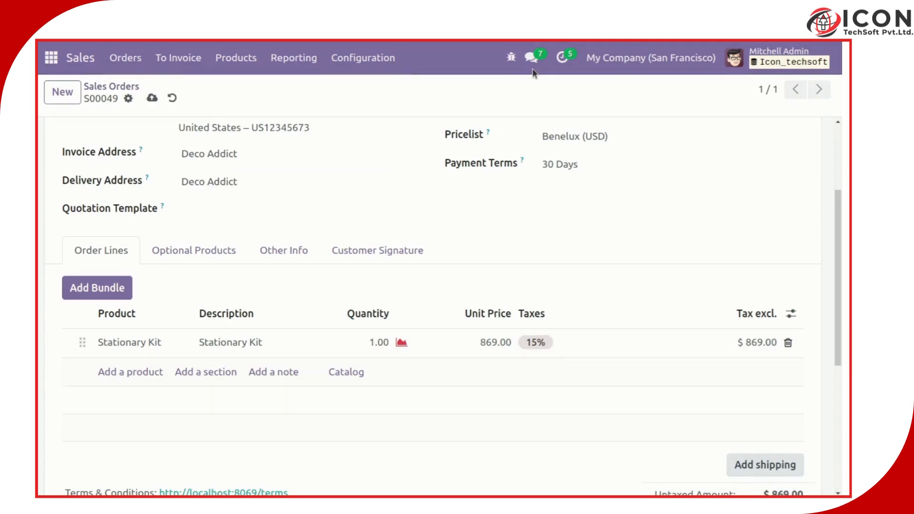
click(151, 97)
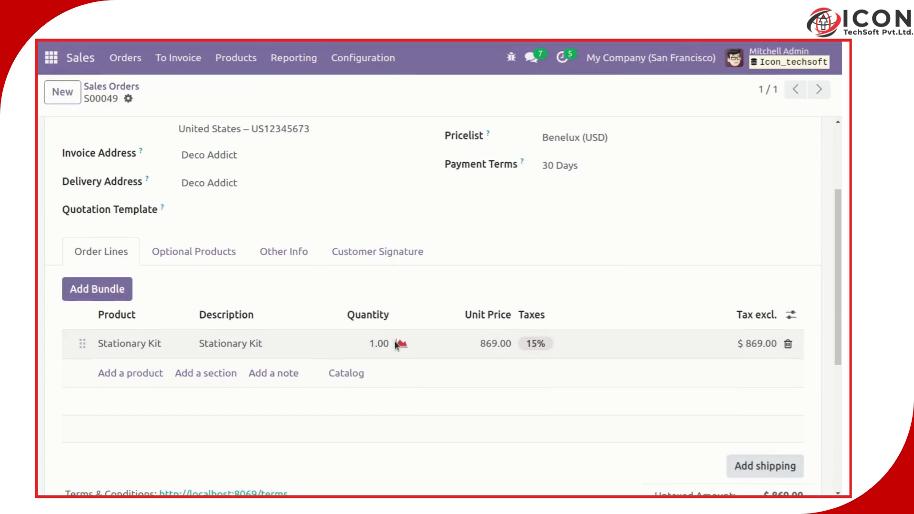
scroll(286, 238, up, 3)
click(171, 143)
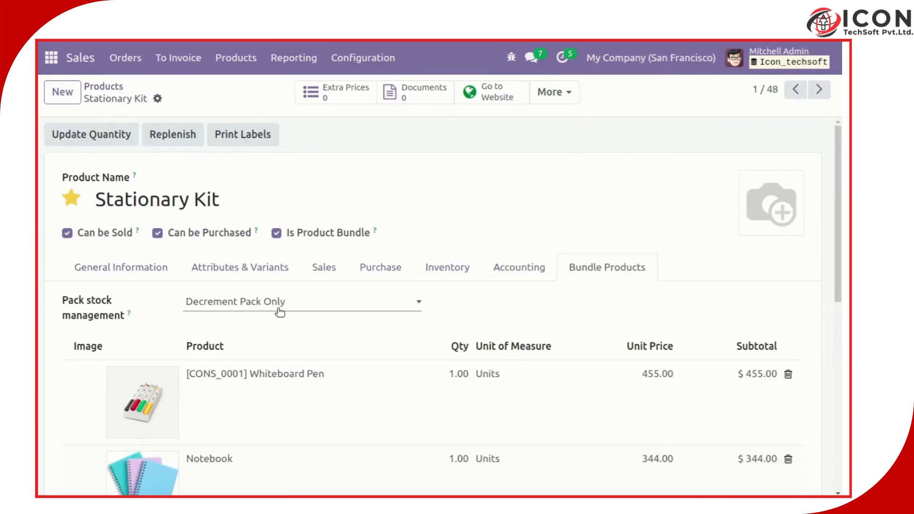
Step: Check the Stationary Kit's pack stock management setting and open the delivery of the confirmed order
triple_click(129, 314)
drag(65, 293, 219, 313)
click(255, 295)
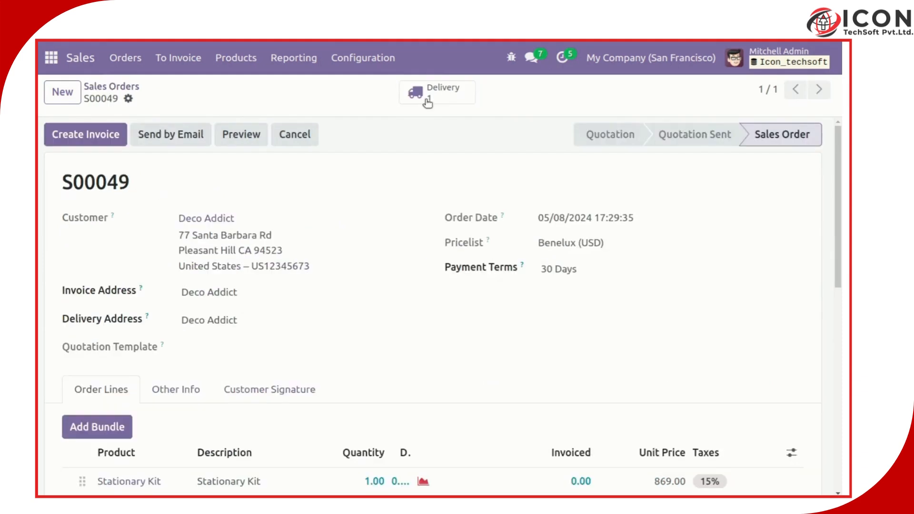
click(428, 100)
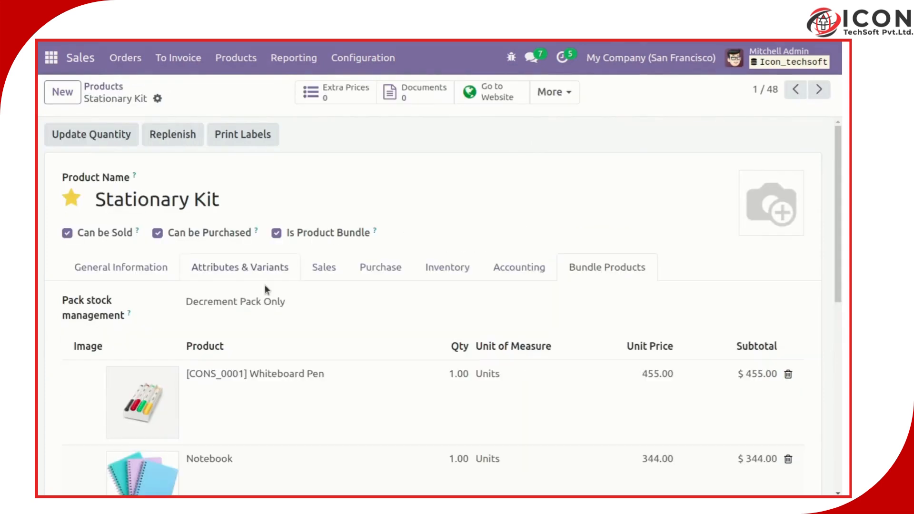
Step: Set the Stationary Kit's pack stock management to Decrement Product Only and save the product
click(269, 304)
click(316, 329)
click(180, 97)
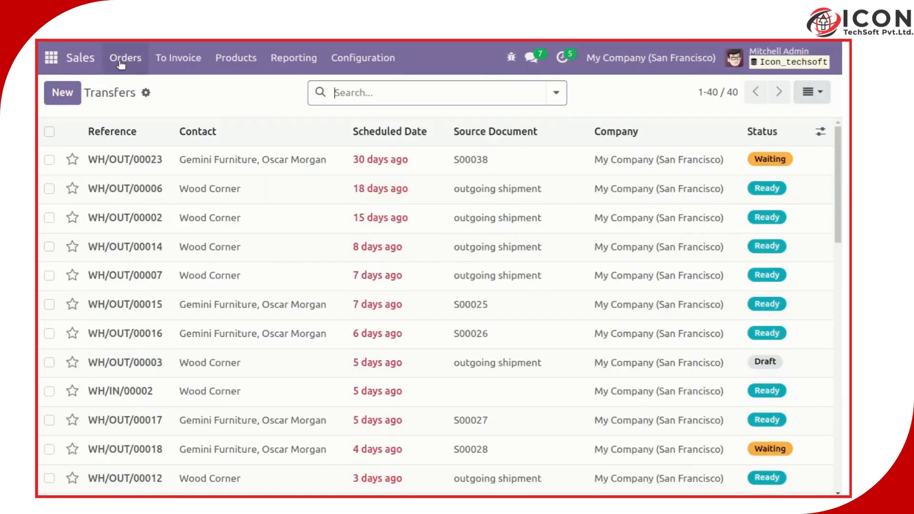
Step: Start another sales quotation and select Deco Addict as its customer
click(122, 64)
click(128, 110)
click(71, 96)
click(229, 220)
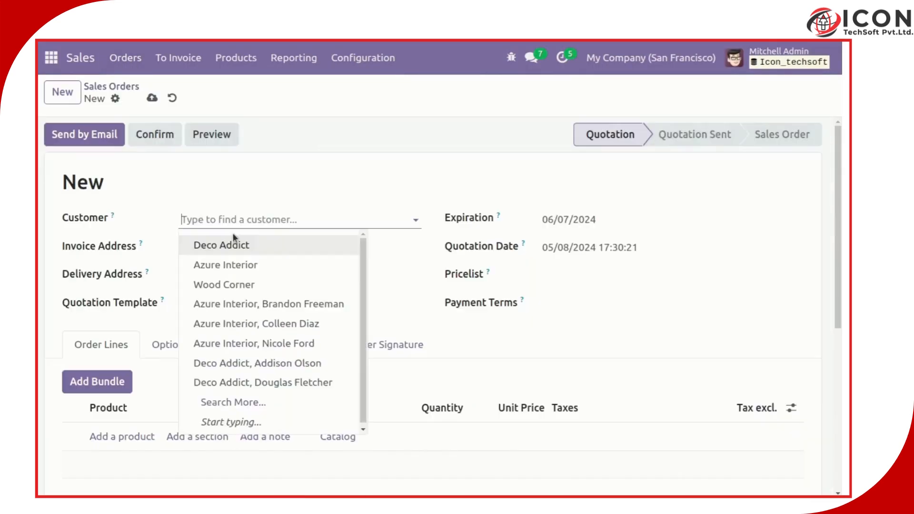
click(220, 243)
Step: Add one Stationary Kit bundle to the order lines of the new quotation
scroll(238, 286, down, 2)
click(97, 287)
click(210, 245)
click(245, 271)
click(113, 332)
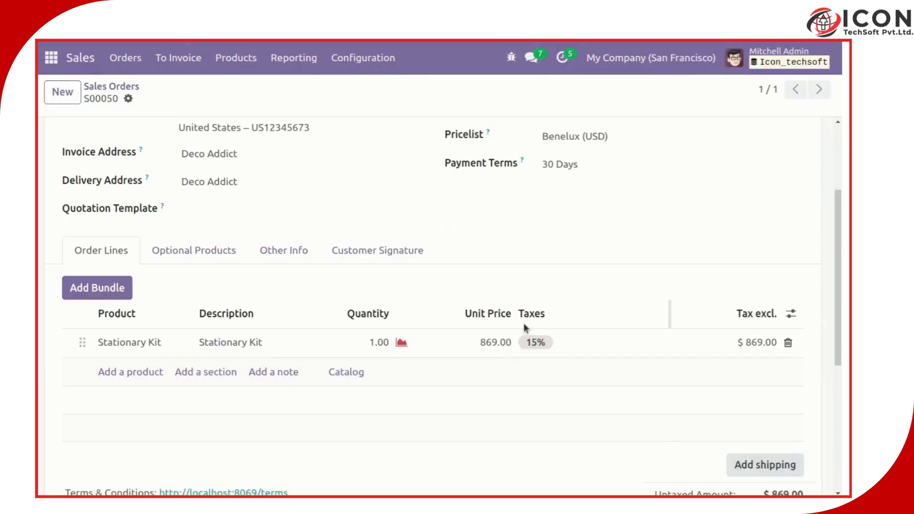
Step: Confirm the quotation and open its delivery to review the listed products
scroll(537, 361, up, 5)
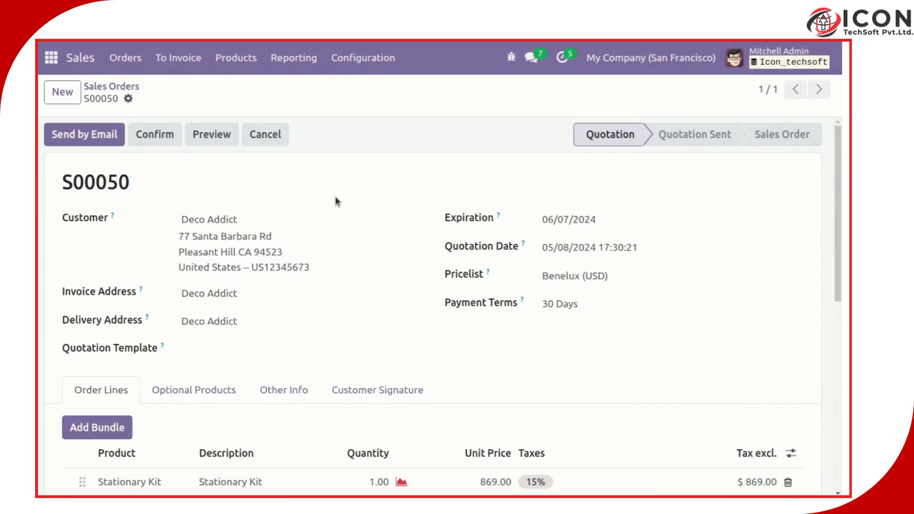
click(153, 136)
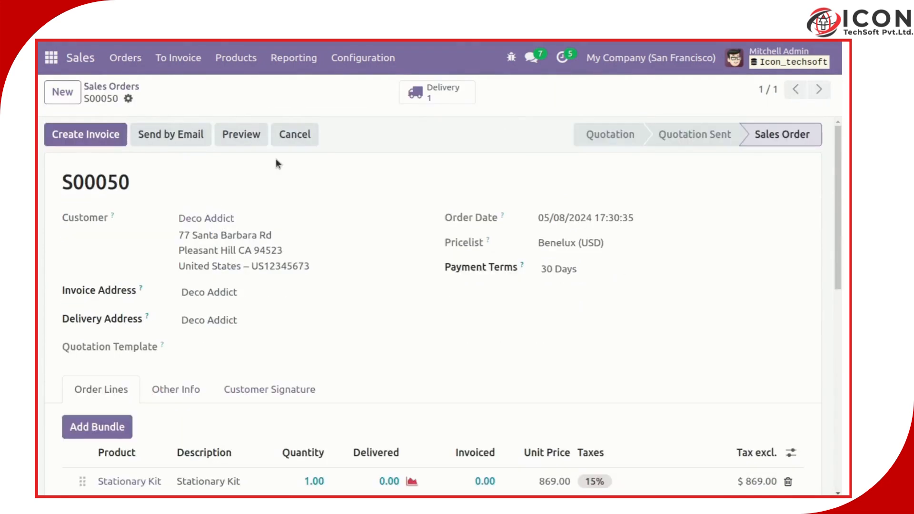
click(426, 100)
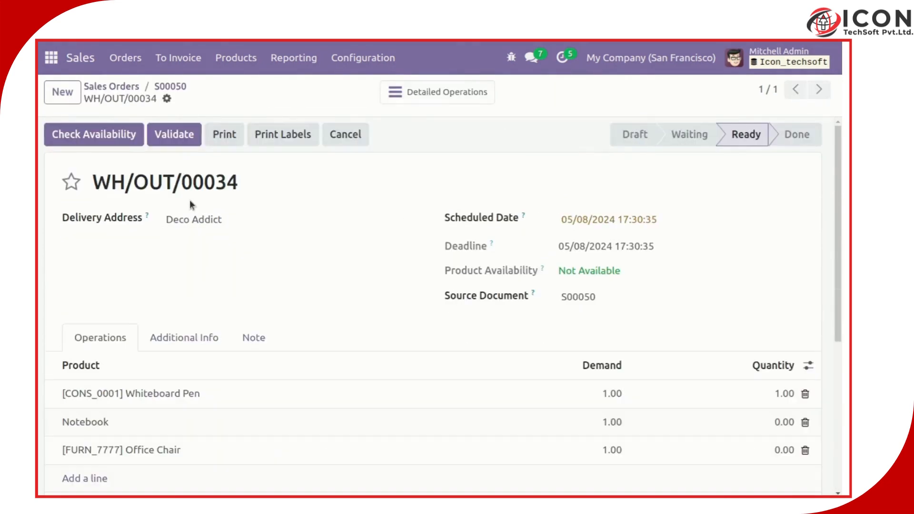
scroll(267, 229, down, 2)
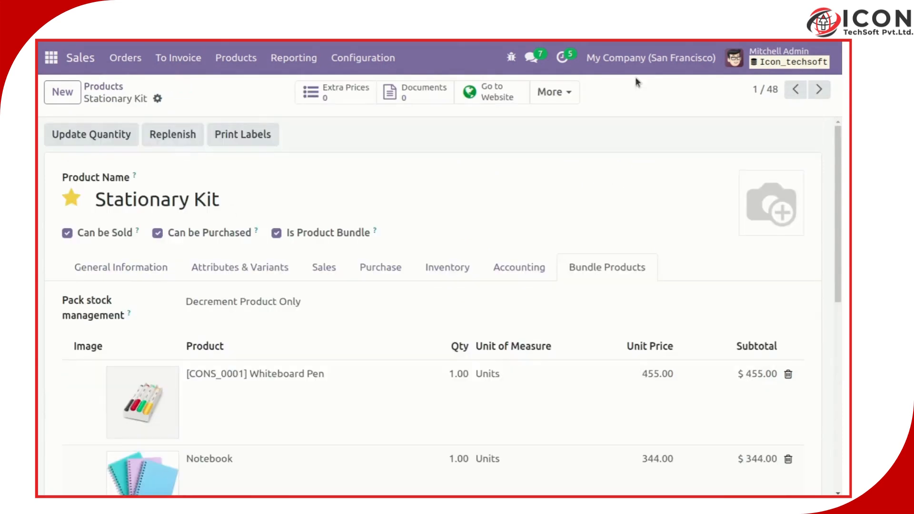
Step: Change the Stationary Kit's pack stock management to Decrement Both
scroll(189, 259, down, 3)
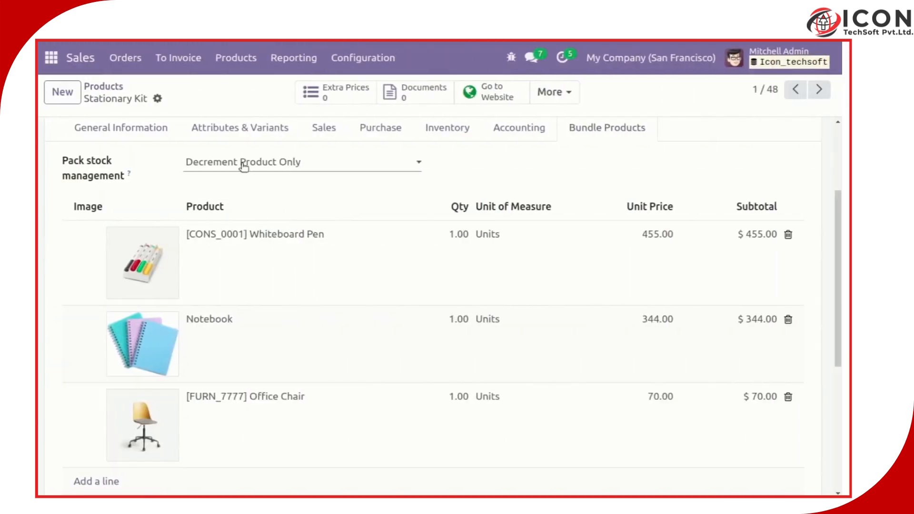
click(241, 163)
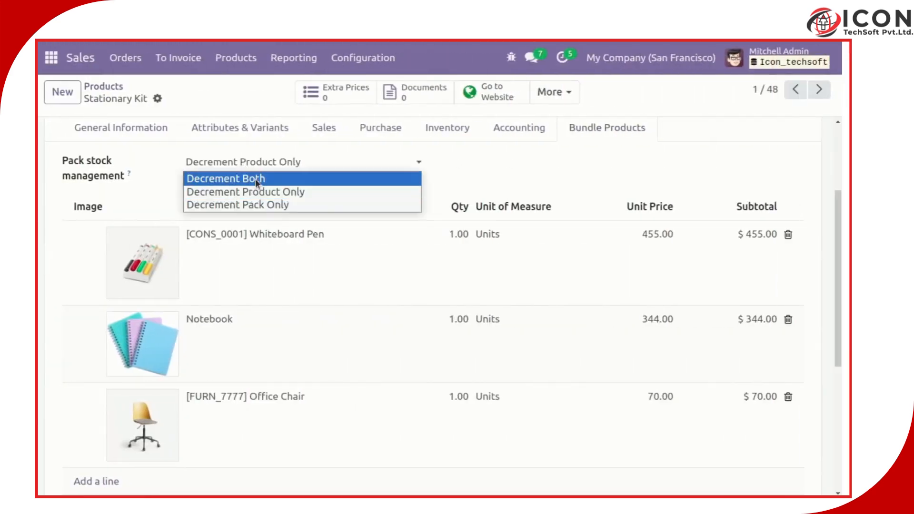
click(255, 178)
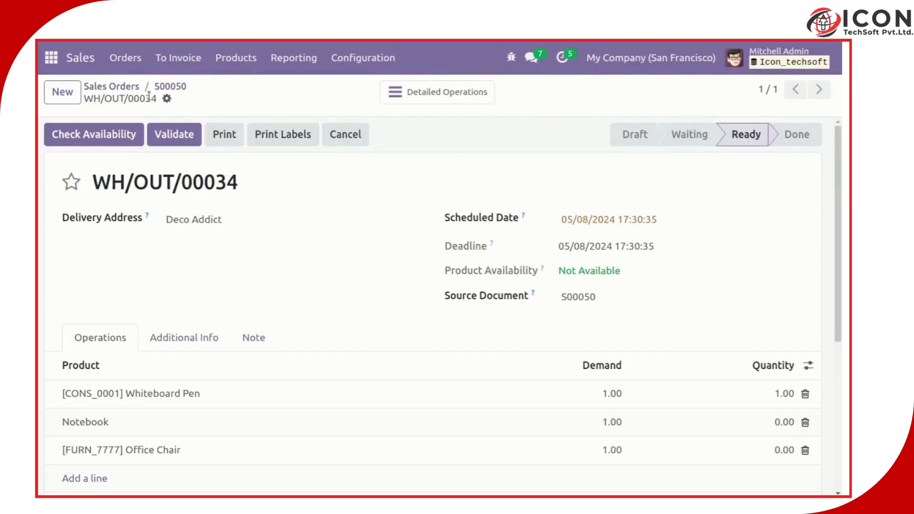
Step: Return to the sales orders and create a third quotation for Deco Addict
click(126, 87)
click(65, 94)
click(224, 209)
click(242, 243)
Step: Add one Stationary Kit bundle to the order lines of the third quotation
scroll(242, 244, down, 3)
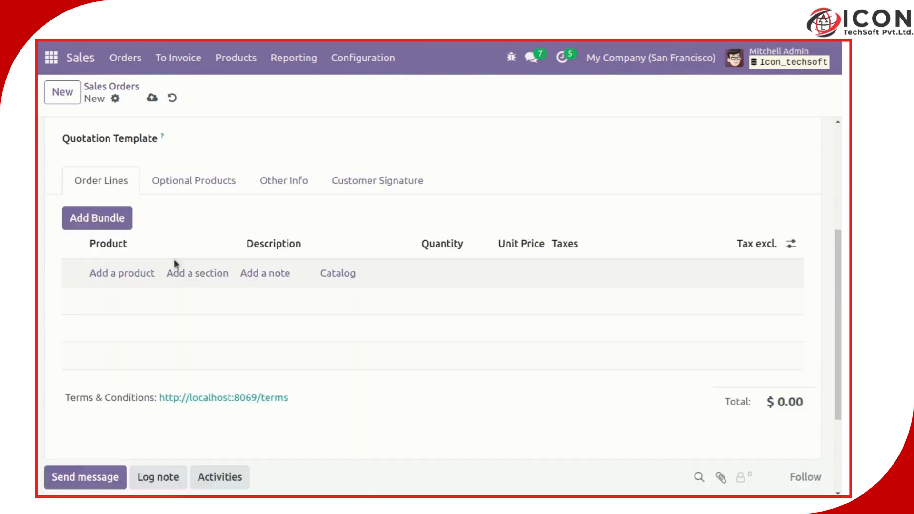
click(98, 159)
click(216, 247)
click(247, 272)
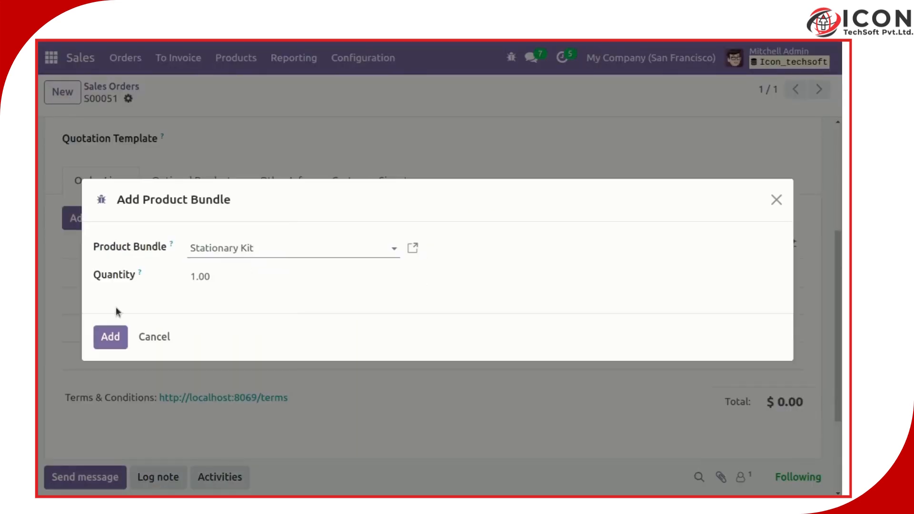
click(110, 337)
Step: Confirm the quotation and review the Stationary Kit's pack stock management option and bundle products
scroll(334, 331, up, 1)
scroll(334, 330, up, 4)
click(169, 135)
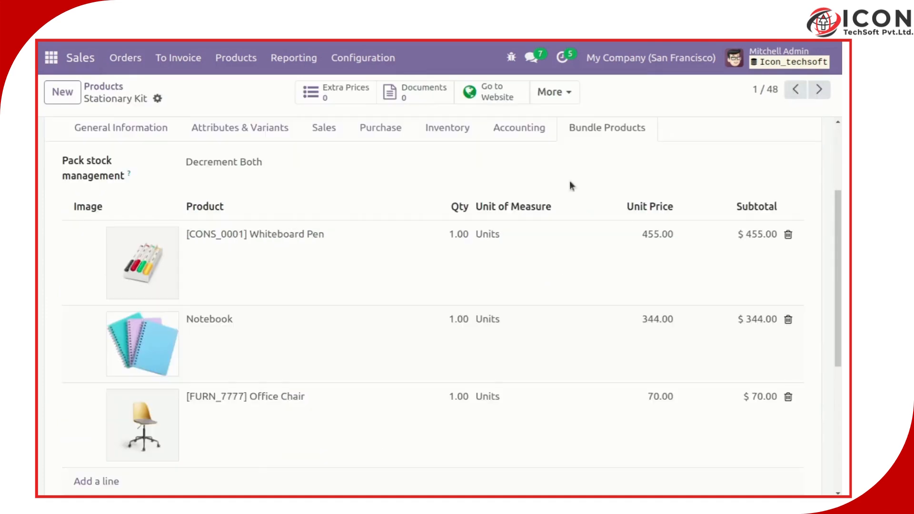
scroll(292, 286, up, 2)
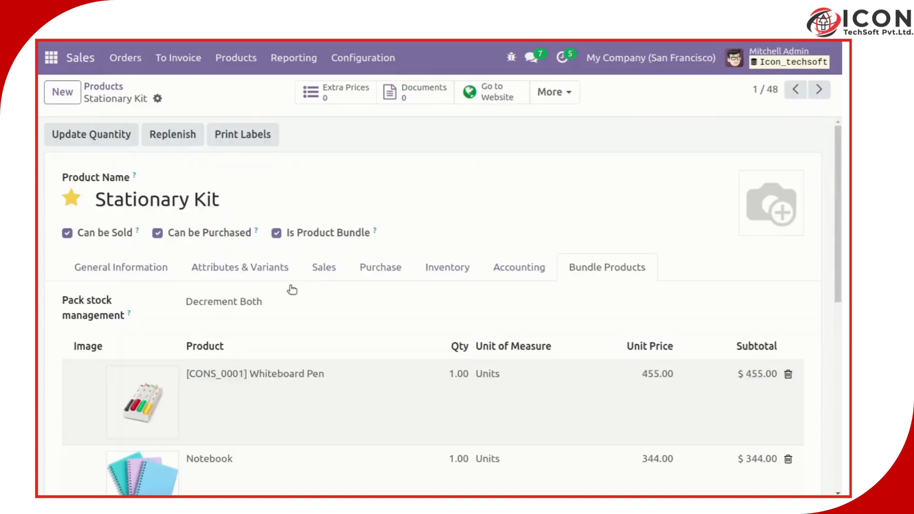
scroll(385, 267, down, 4)
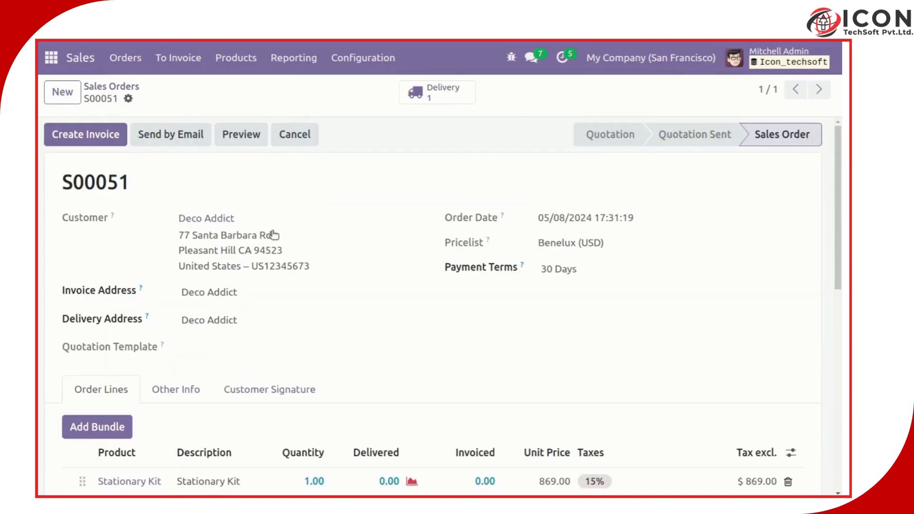
Step: Open the order's delivery and compare its products with the Stationary Kit's bundle contents
click(435, 93)
scroll(169, 408, down, 3)
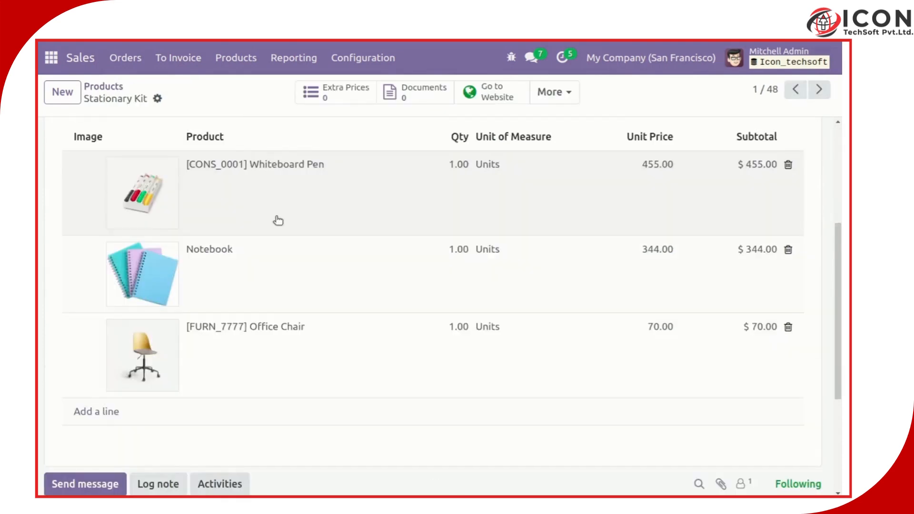
scroll(257, 266, up, 4)
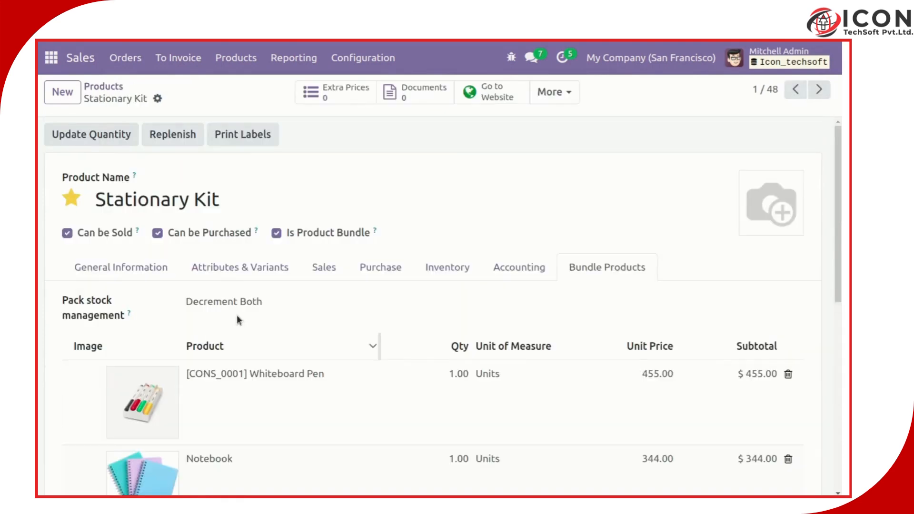
scroll(371, 321, down, 2)
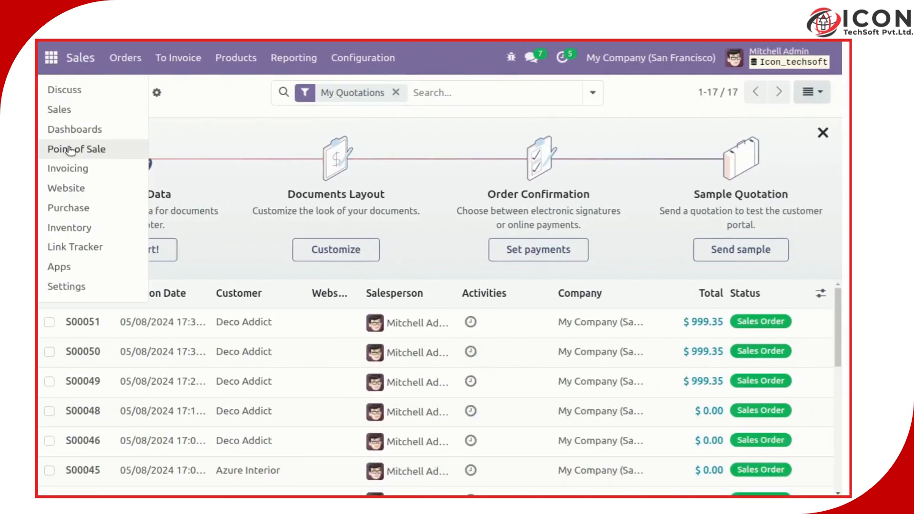
Step: Switch to the Website app and open the sales settings of the Stationary Kit product bundle
click(76, 187)
click(186, 57)
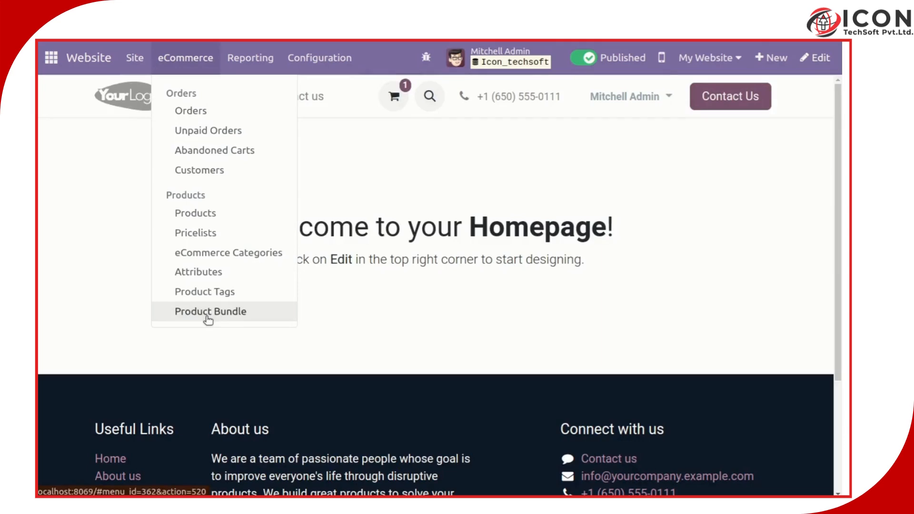
click(206, 314)
click(180, 164)
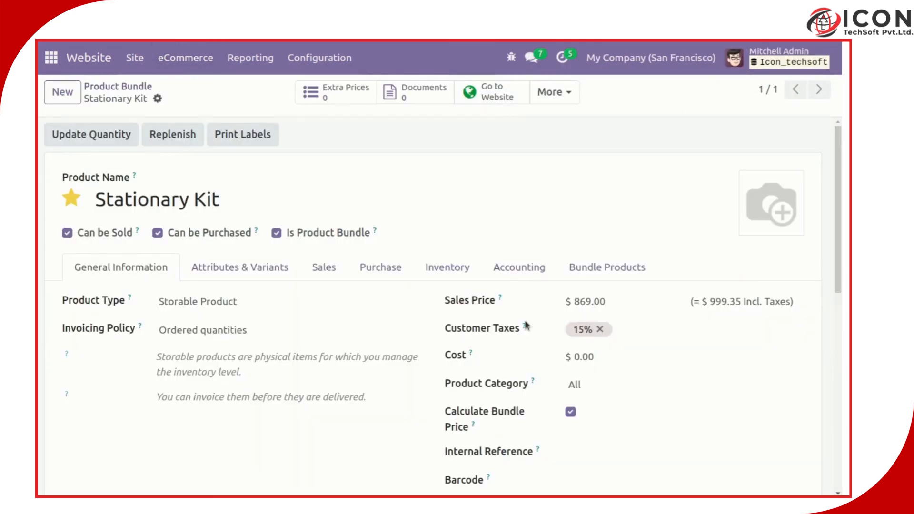
click(334, 280)
scroll(396, 292, down, 5)
click(212, 270)
click(218, 296)
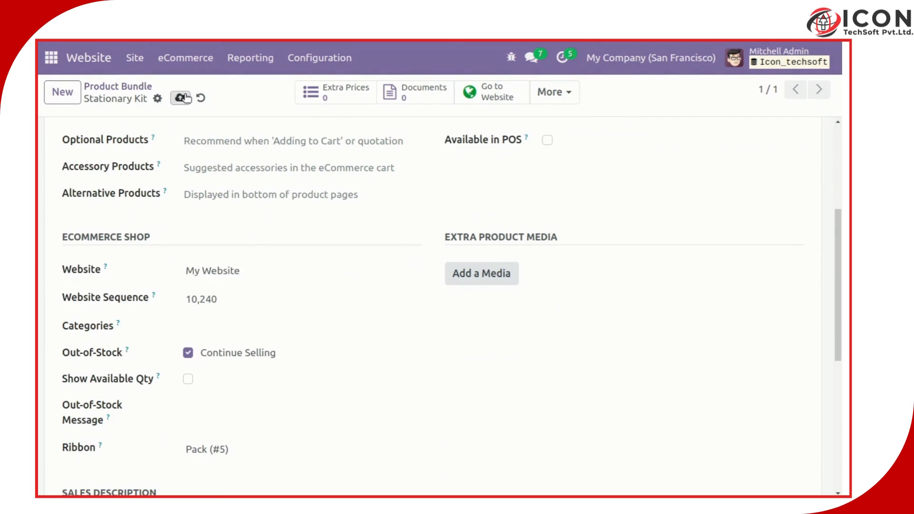
click(206, 270)
key(BackSpace)
click(180, 98)
Step: Set the Stationary Kit's eCommerce category to Desks and save the product
scroll(270, 392, down, 3)
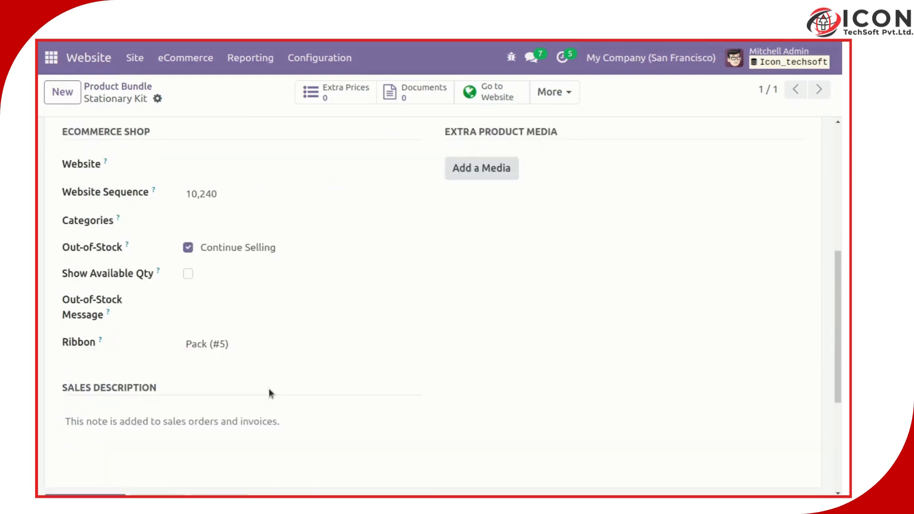
scroll(224, 257, up, 1)
click(224, 257)
click(213, 278)
click(180, 98)
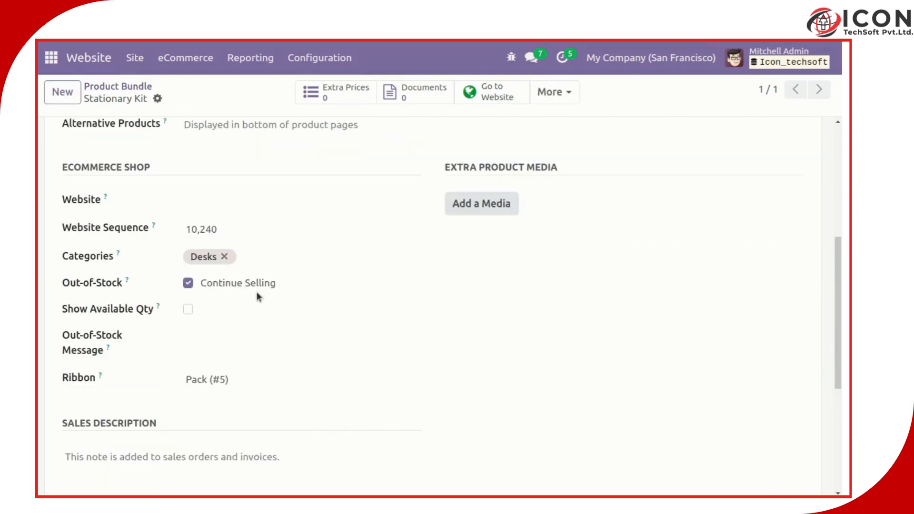
scroll(205, 127, up, 5)
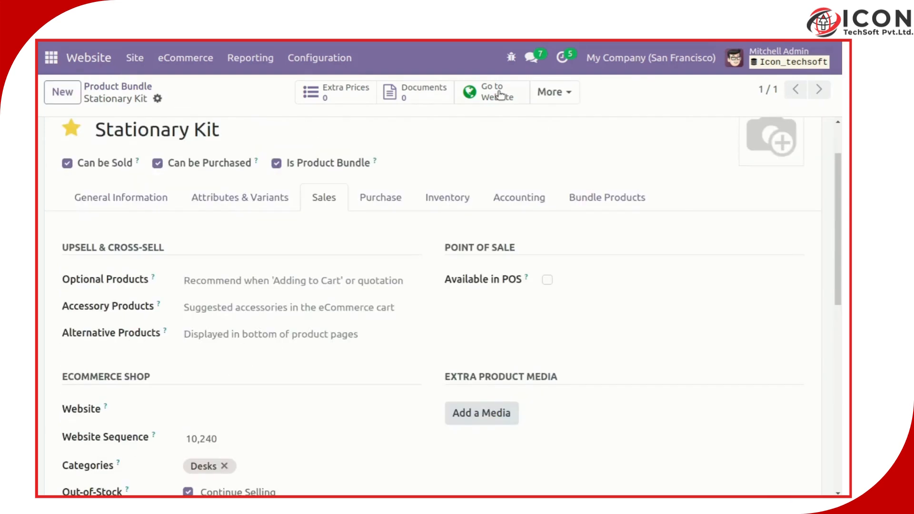
Step: Open the Stationary Kit's product page from the Desks category of the website shop
click(120, 87)
click(144, 60)
click(173, 99)
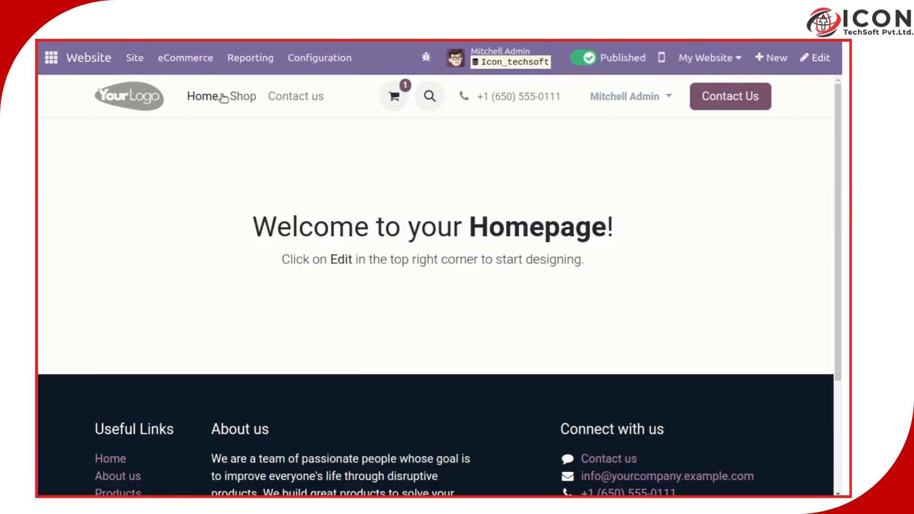
click(256, 100)
click(333, 153)
scroll(574, 265, down, 5)
scroll(576, 265, down, 3)
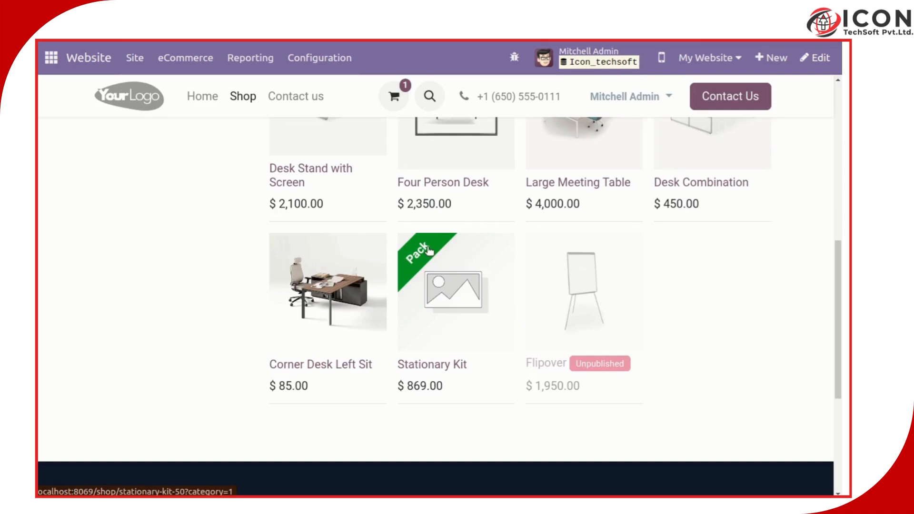
click(473, 257)
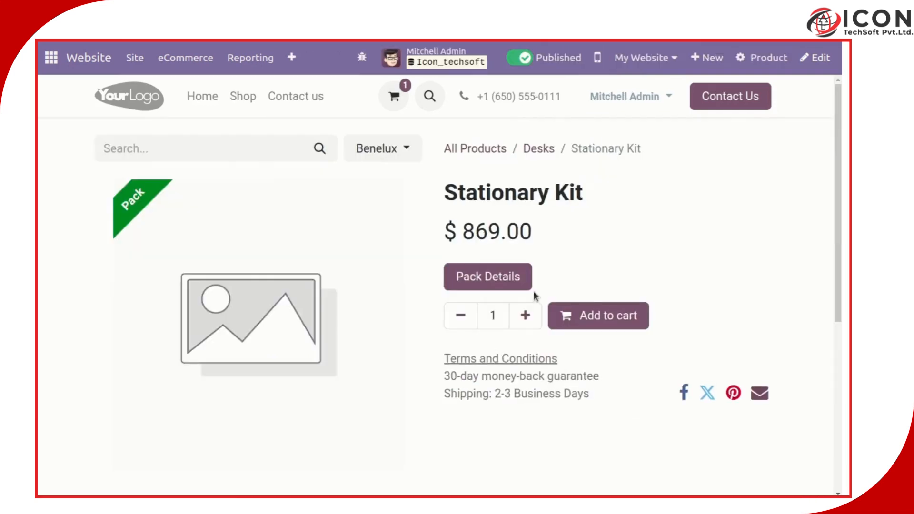
Step: View the Stationary Kit's pack details on its shop page and close them
click(493, 278)
scroll(351, 247, down, 2)
scroll(360, 258, up, 2)
click(635, 452)
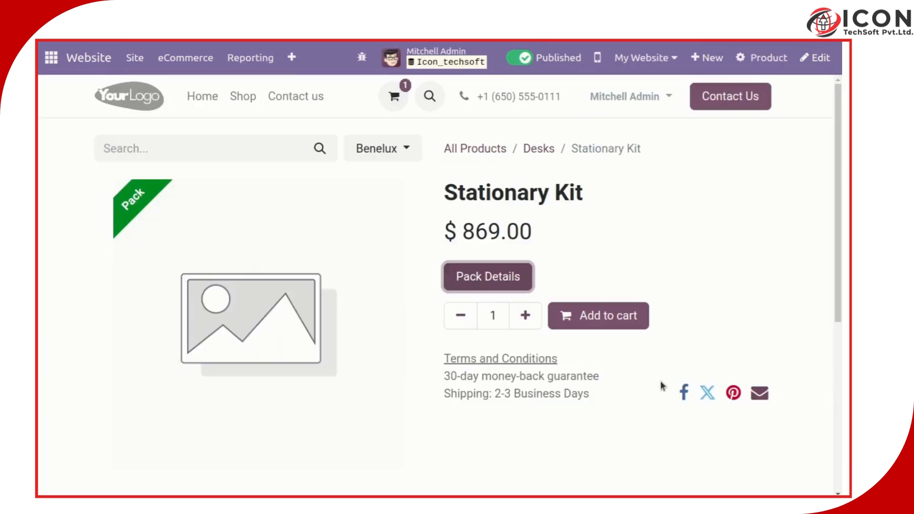
click(506, 282)
click(718, 217)
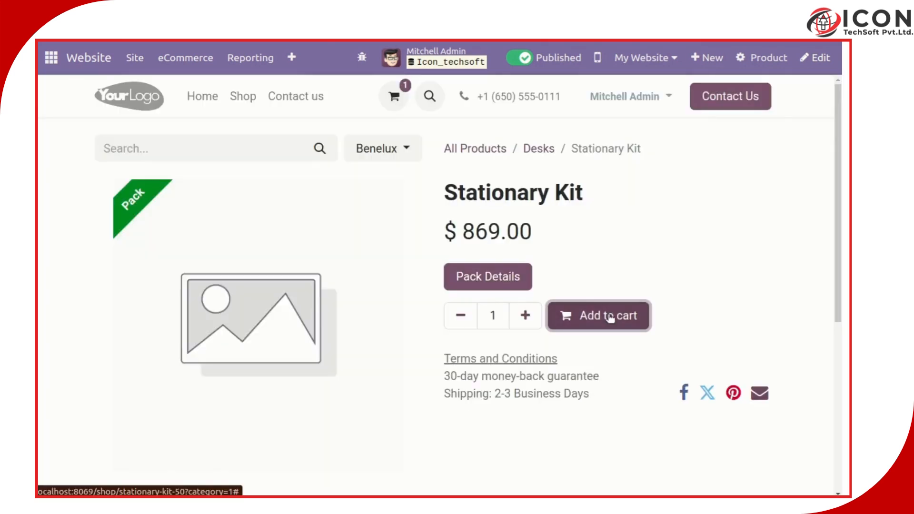
Step: Add one Stationary Kit to the cart and check out with Demo payment set to the Successful status
click(609, 261)
click(646, 233)
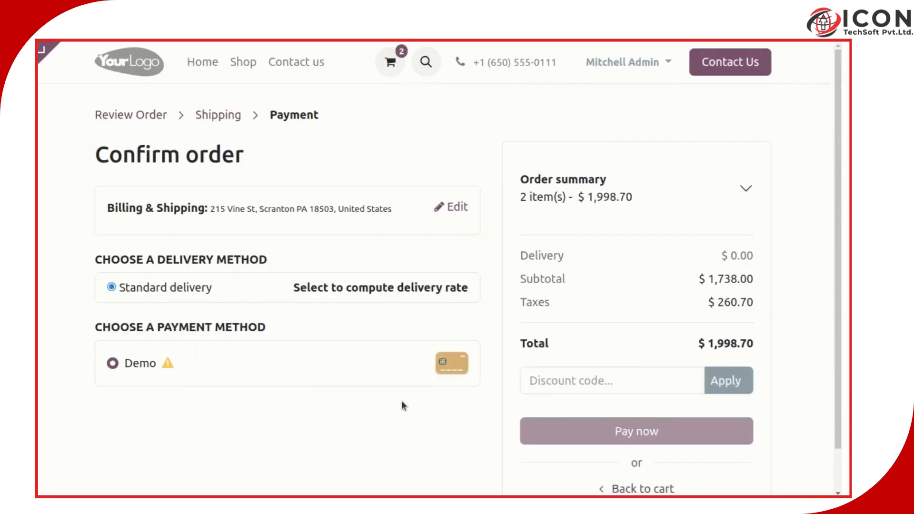
click(334, 365)
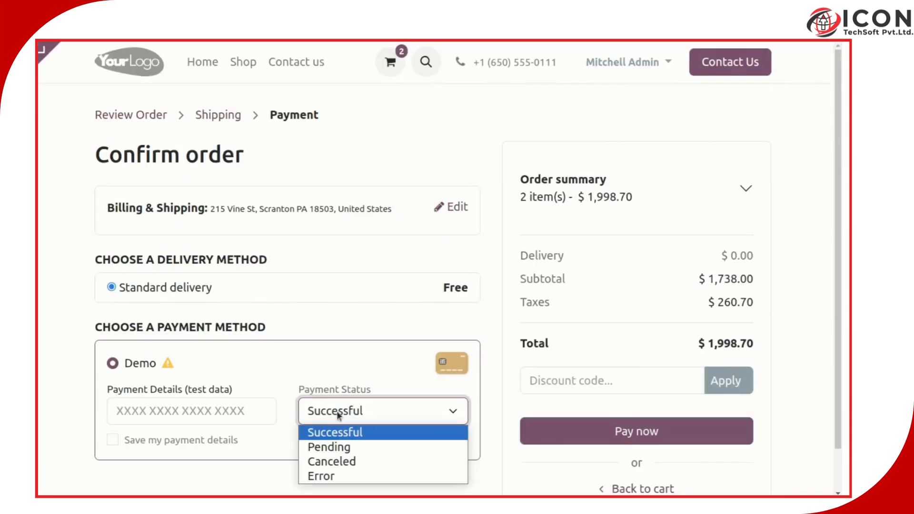
click(354, 433)
click(198, 409)
text(436623654)
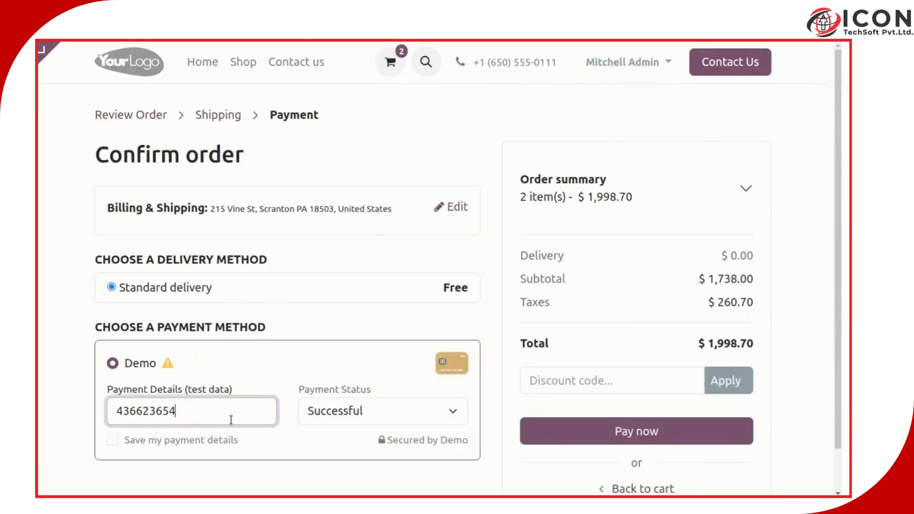
key(BackSpace)
key(BackSpace)
key(BackSpace)
key(BackSpace)
key(BackSpace)
key(BackSpace)
key(BackSpace)
key(BackSpace)
key(BackSpace)
key(BackSpace)
key(BackSpace)
key(BackSpace)
key(BackSpace)
key(BackSpace)
key(BackSpace)
key(BackSpace)
key(BackSpace)
key(BackSpace)
key(BackSpace)
key(BackSpace)
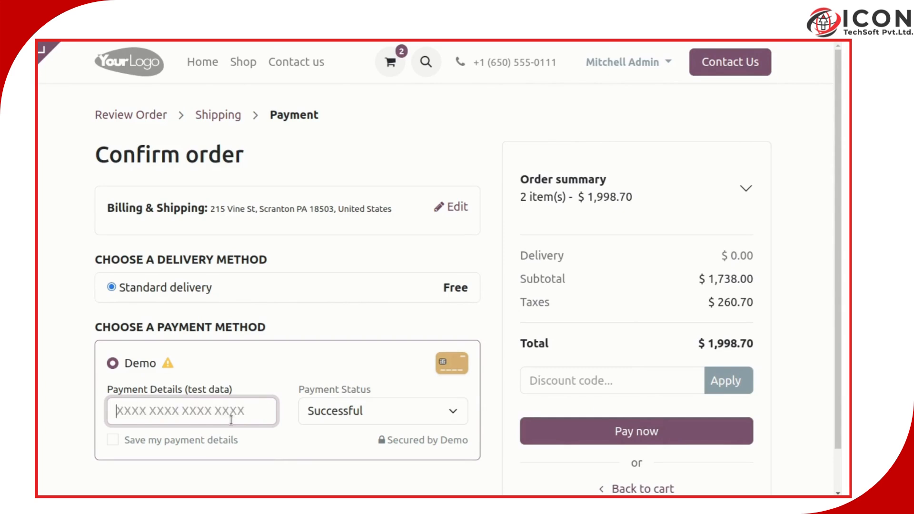
Step: Enter the test card number in the payment details and pay for the order
text(1234567890123456)
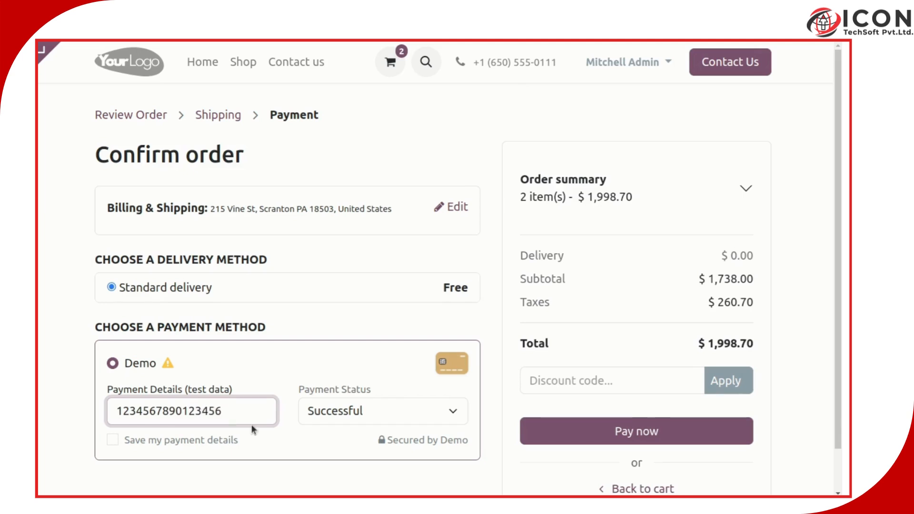
click(618, 431)
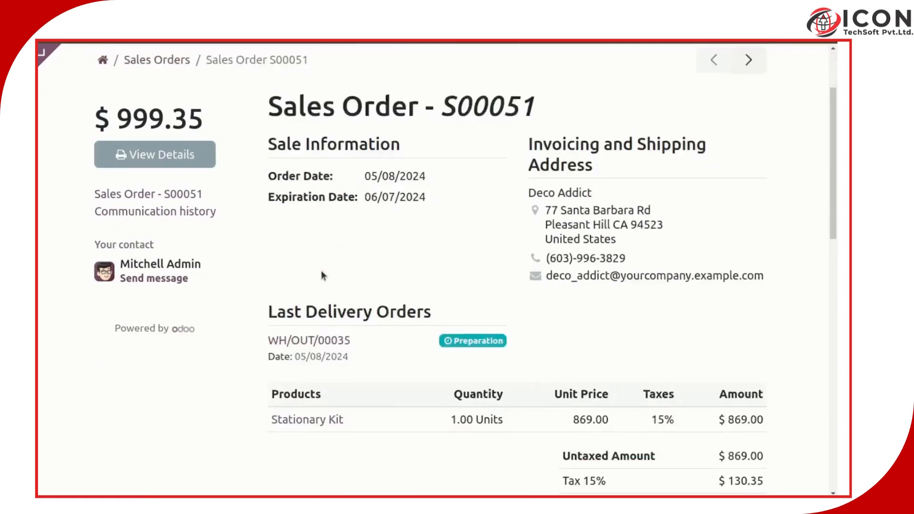
Step: Review the sales order's customer portal preview, including its product line and payment terms
scroll(321, 269, down, 3)
scroll(322, 268, down, 1)
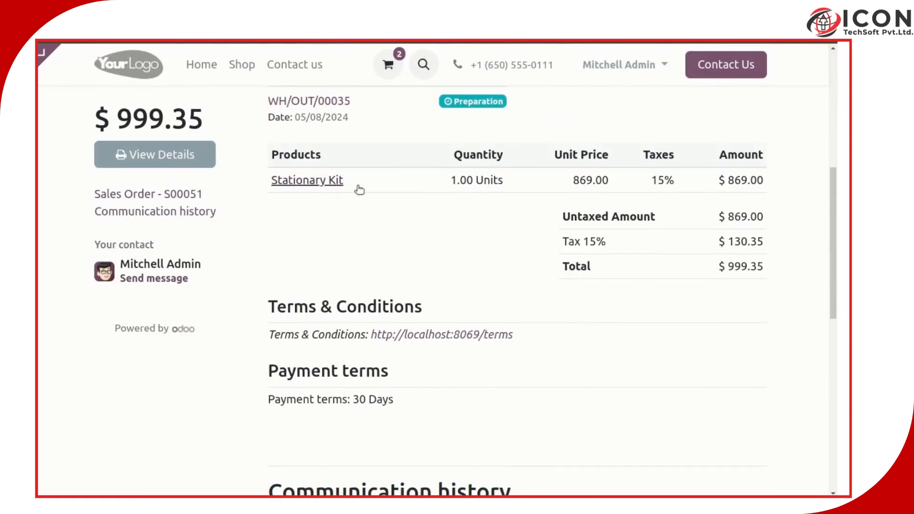
scroll(360, 312, up, 6)
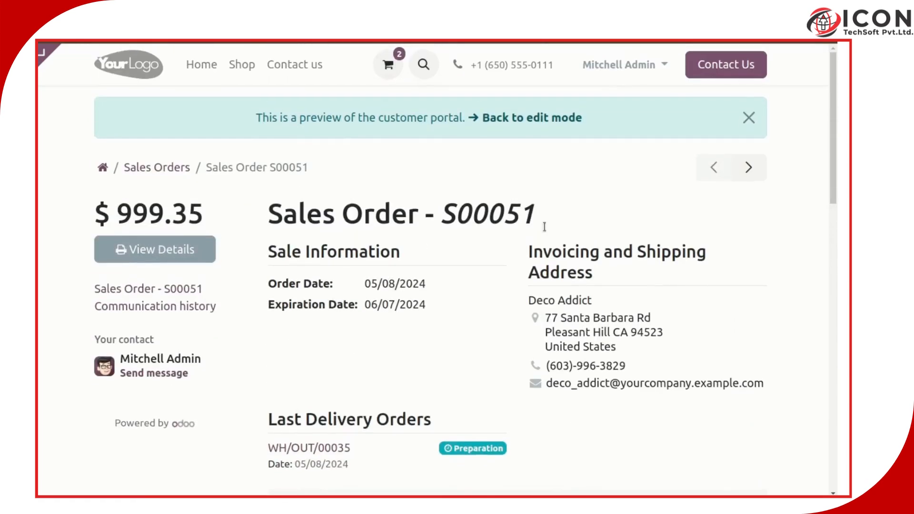
Step: Open the most recent Deco Addict order in the Sales app and review its order lines and totals
click(40, 57)
click(61, 115)
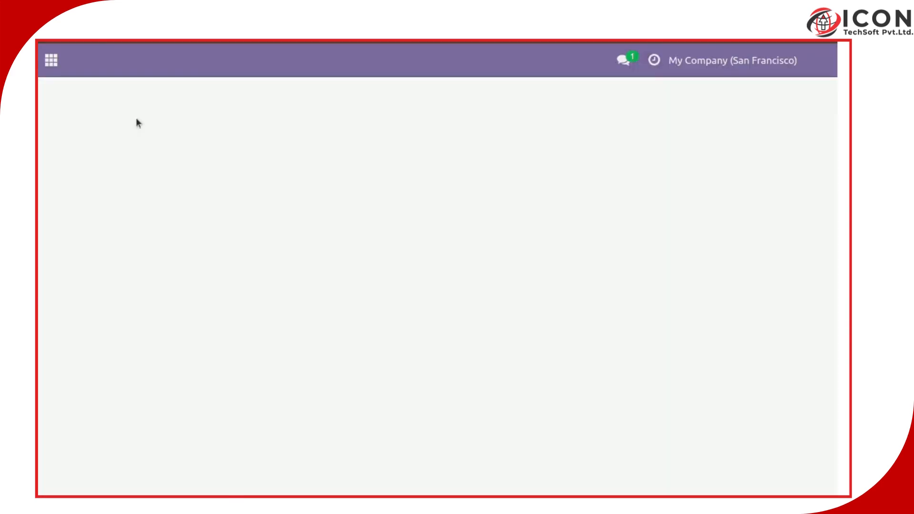
click(198, 322)
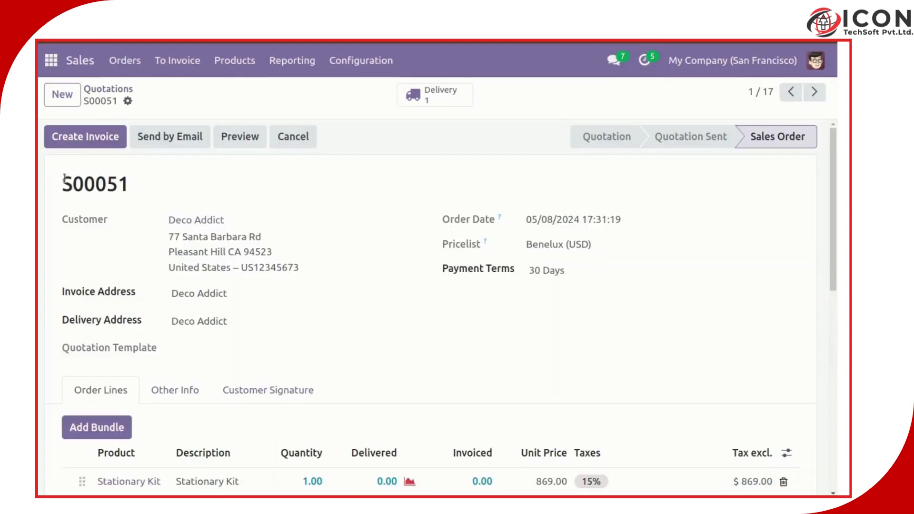
scroll(375, 236, down, 9)
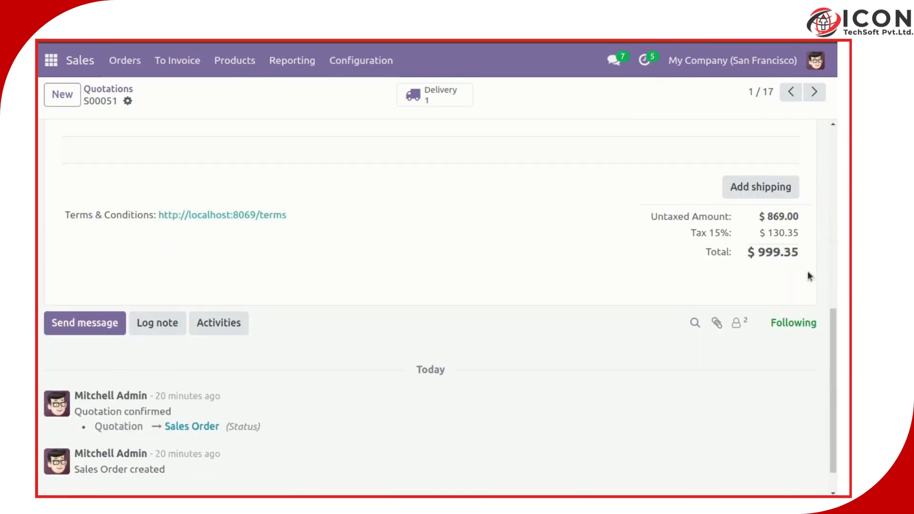
scroll(133, 288, down, 1)
scroll(138, 275, up, 10)
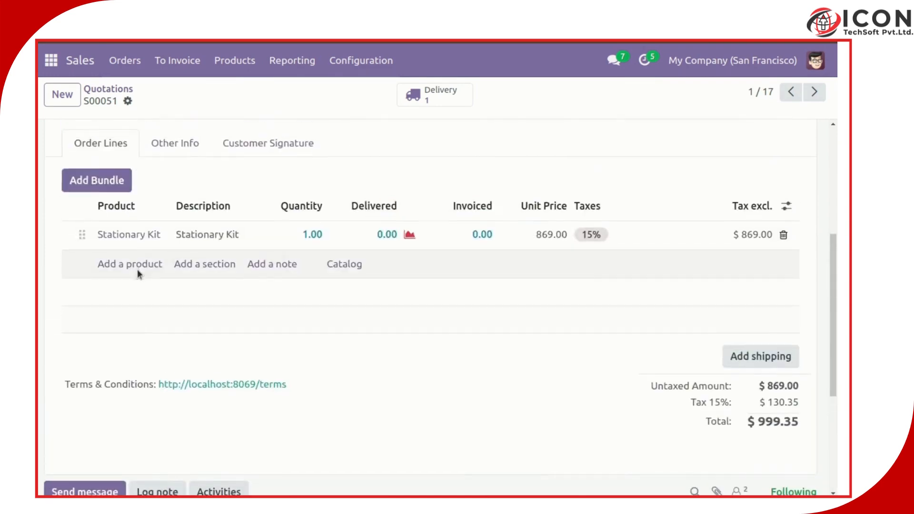
Step: Open the delivery linked to the sales order and review its listed products
click(438, 97)
scroll(495, 305, down, 5)
scroll(709, 290, up, 5)
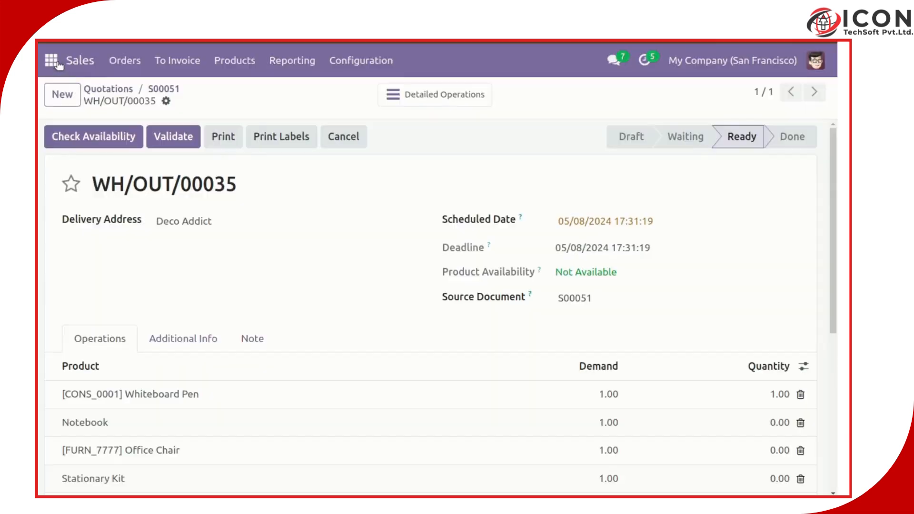
Step: Enable Show Product Bundle Details in the Point of Sale settings and save
click(51, 60)
click(76, 151)
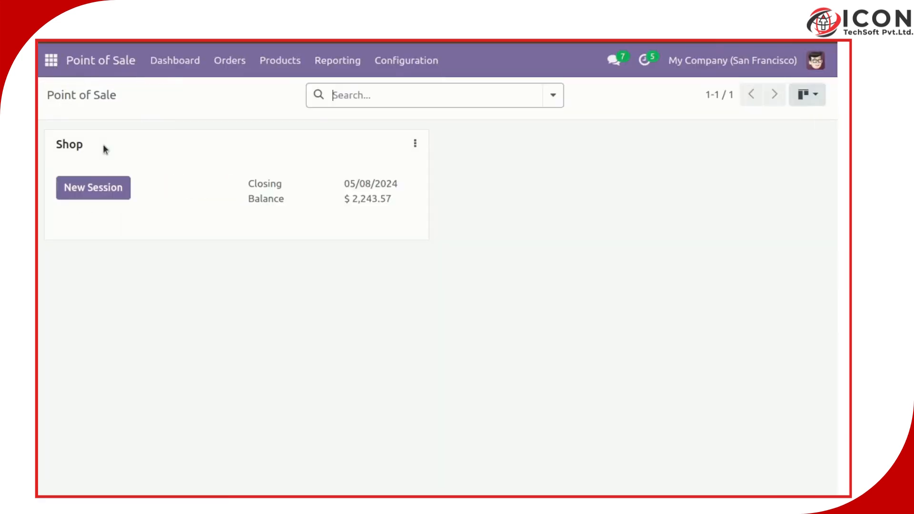
click(406, 60)
click(422, 91)
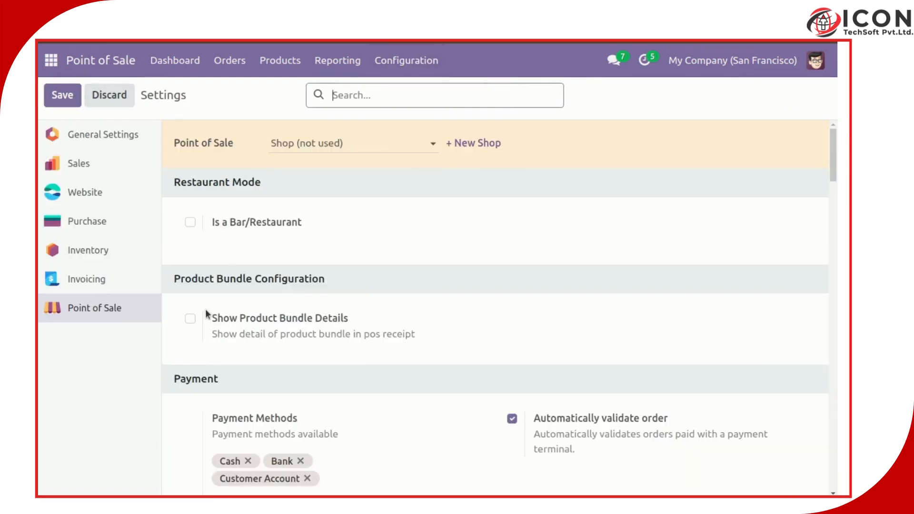
click(190, 318)
key(alt+s)
Step: Open a Point of Sale session for the shop with the proposed opening cash and show products from all categories
click(191, 62)
click(108, 189)
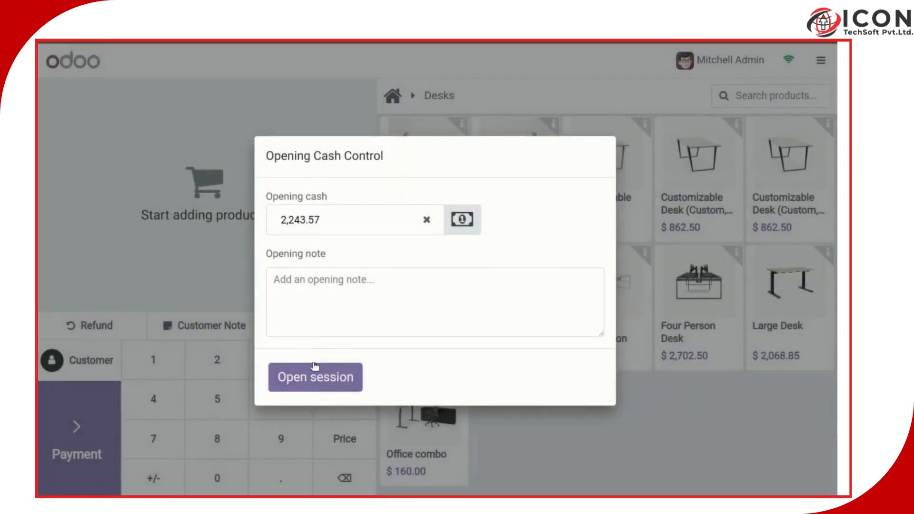
click(316, 376)
click(392, 95)
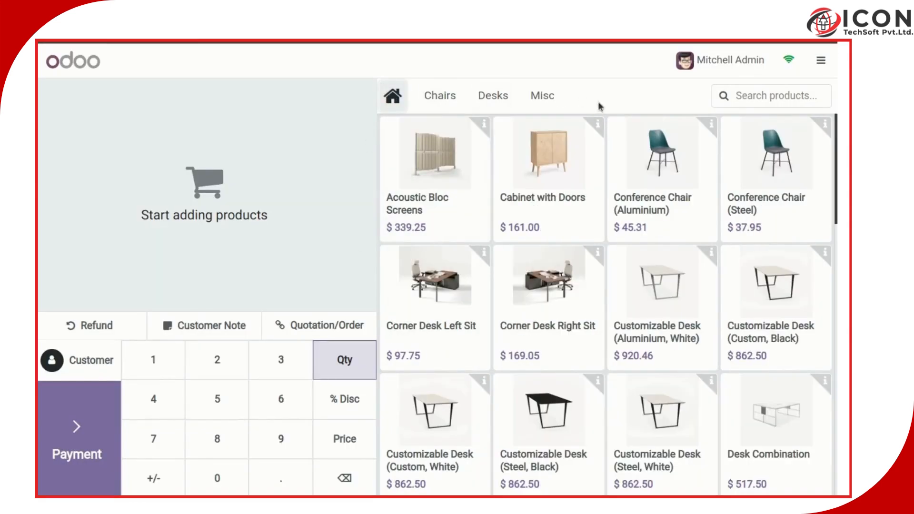
Step: Browse the Point of Sale products and search for "st" to find the Stationary Kit
scroll(604, 214, down, 7)
click(745, 95)
text(st)
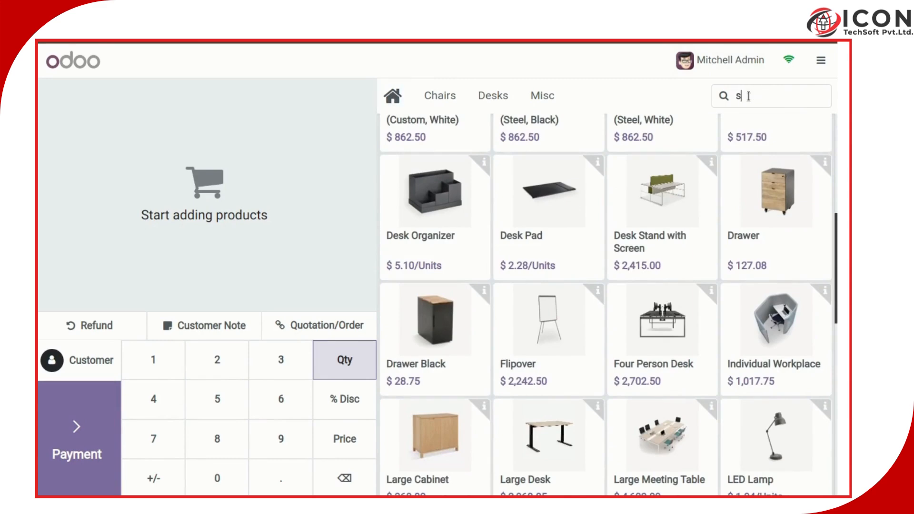
scroll(496, 209, up, 3)
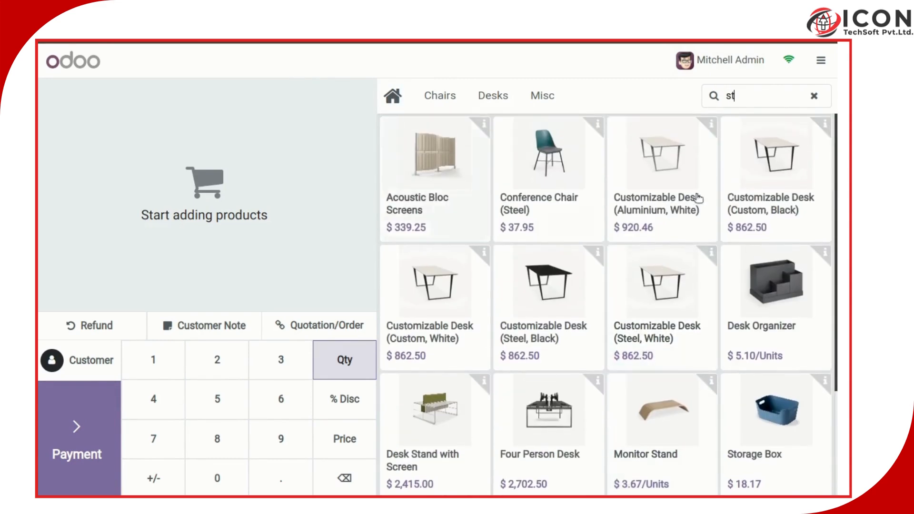
scroll(465, 190, down, 3)
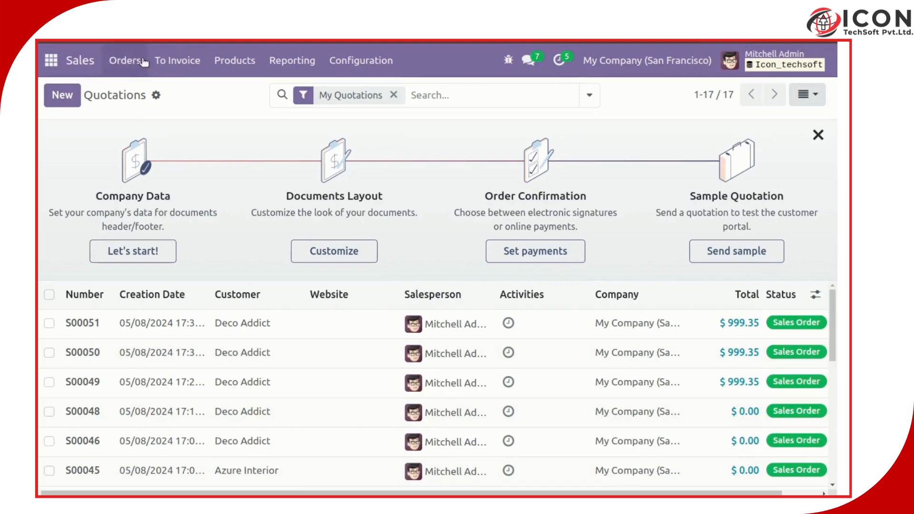
Step: Make the Stationary Kit product available in POS in the Sales app and save the product
click(234, 60)
click(239, 92)
click(97, 173)
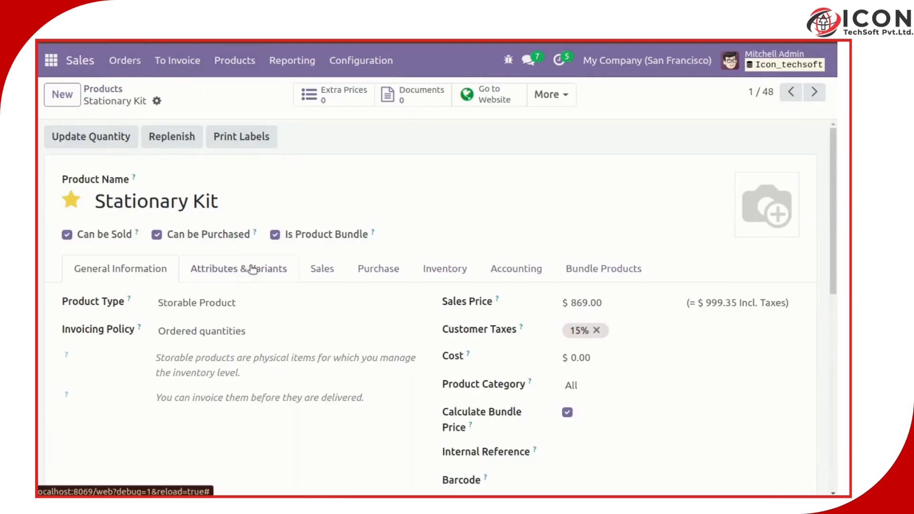
click(322, 269)
scroll(596, 161, down, 5)
click(545, 143)
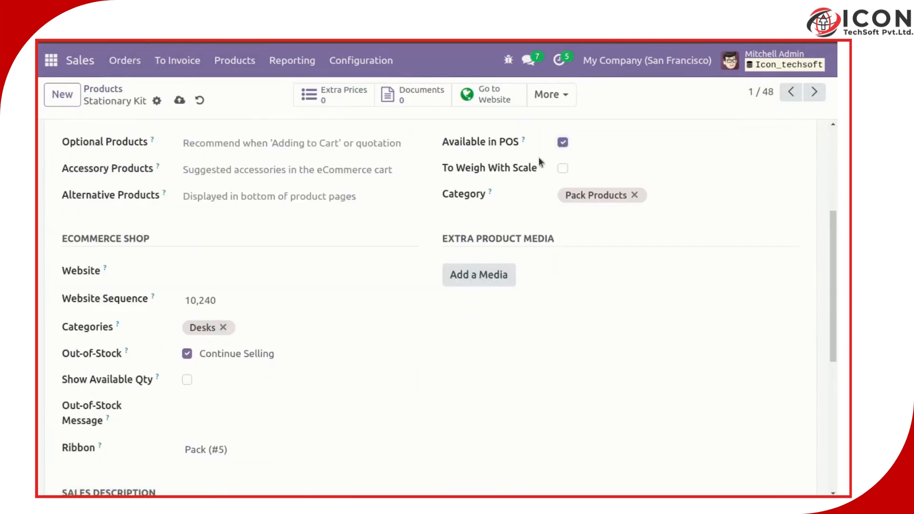
click(180, 100)
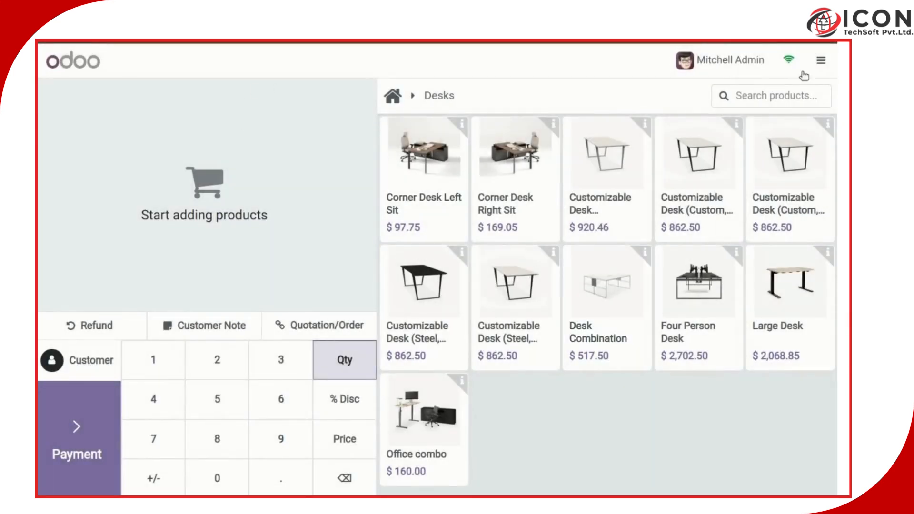
Step: Close the running Point of Sale session with a counted cash amount of 2243.57
click(820, 61)
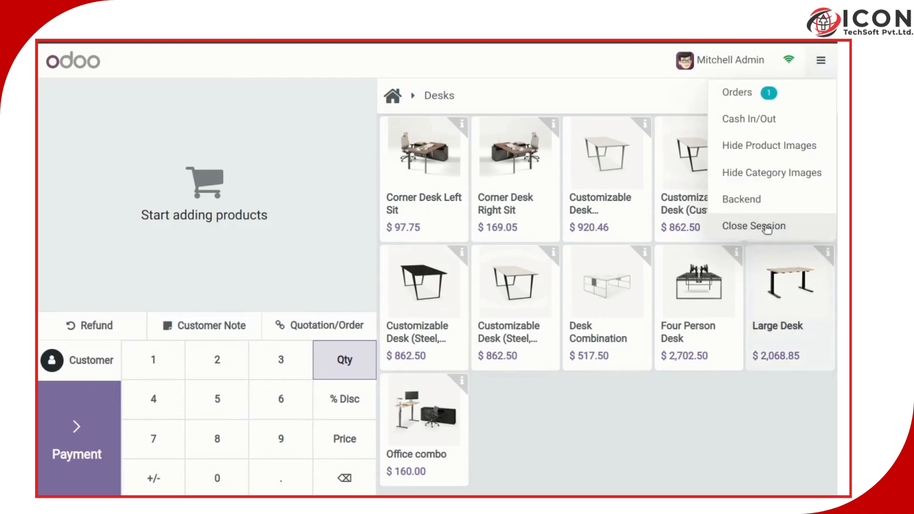
click(760, 227)
click(290, 402)
click(820, 60)
click(761, 227)
text(2243.57)
click(204, 398)
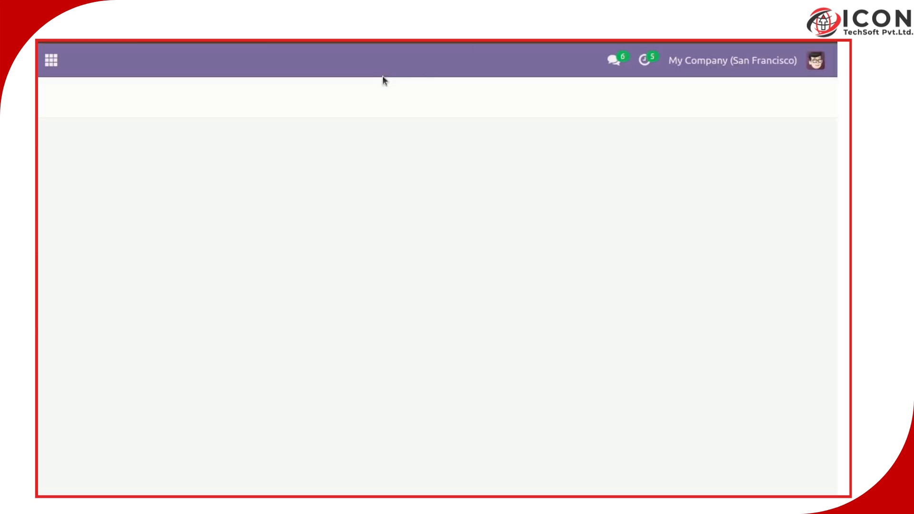
Step: Add Pack Products to the restricted categories in the Point of Sale settings and save
click(414, 65)
click(415, 91)
scroll(402, 226, down, 1)
scroll(401, 231, down, 10)
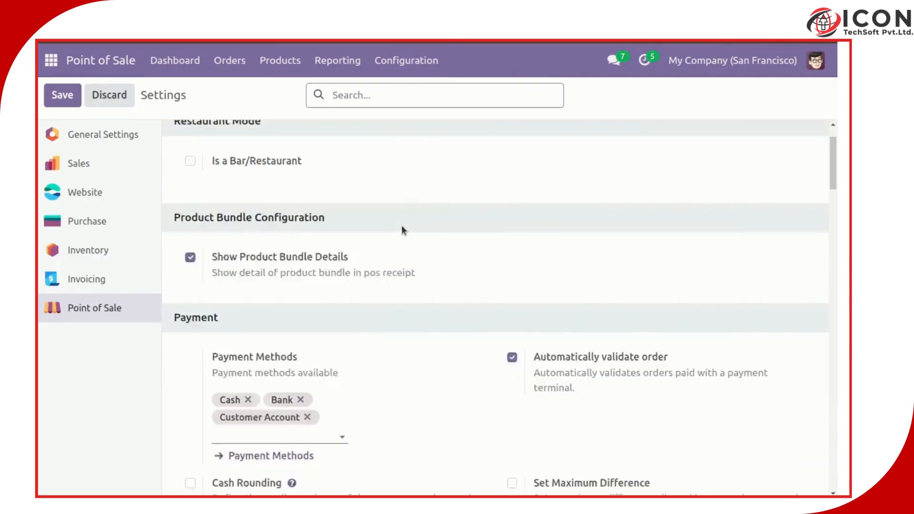
click(277, 238)
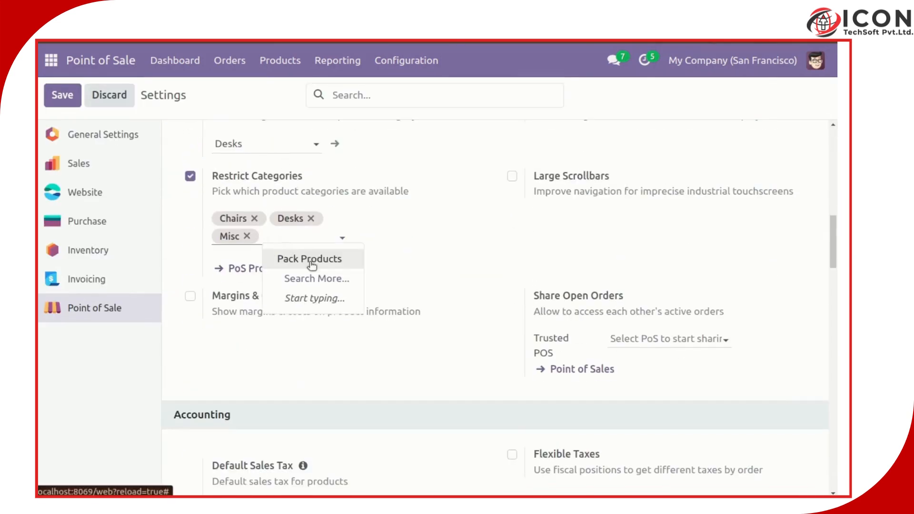
click(312, 259)
scroll(308, 255, up, 2)
click(79, 95)
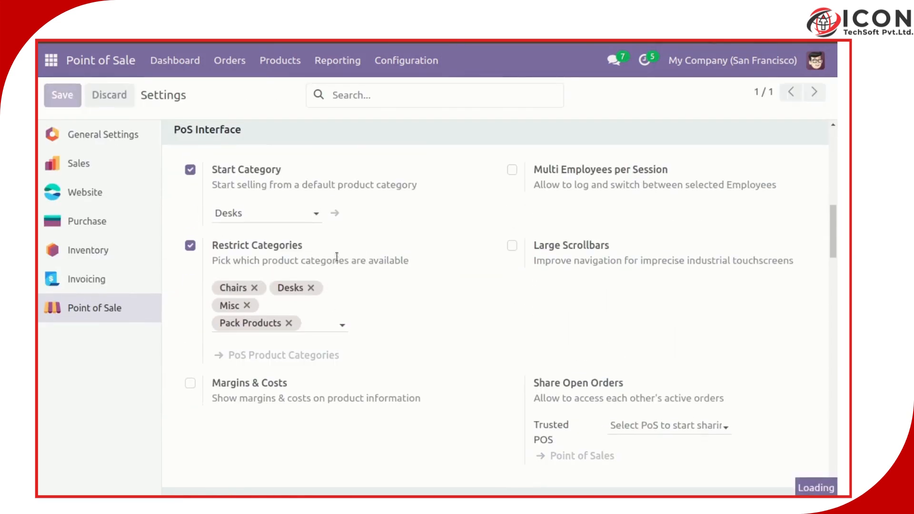
Step: Open a new shop session with the proposed opening cash and show only the Pack Products category
click(162, 60)
click(93, 188)
click(316, 377)
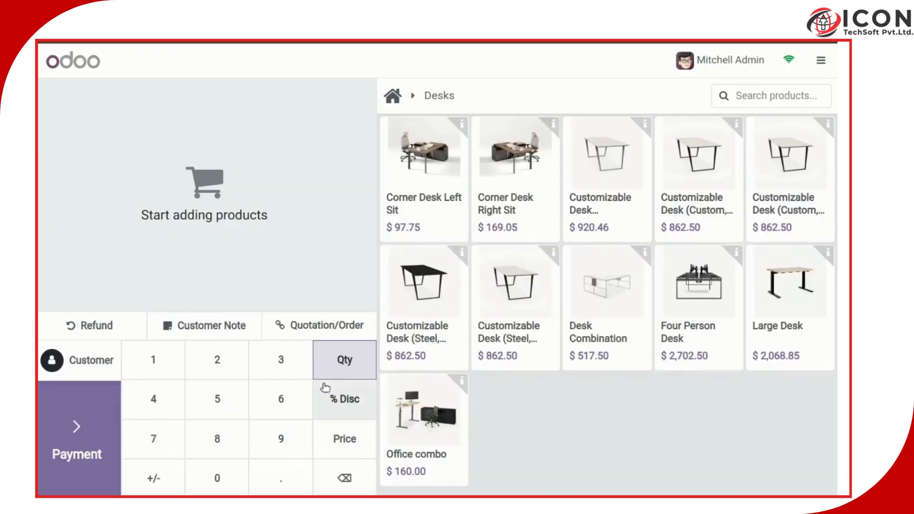
click(393, 97)
click(618, 97)
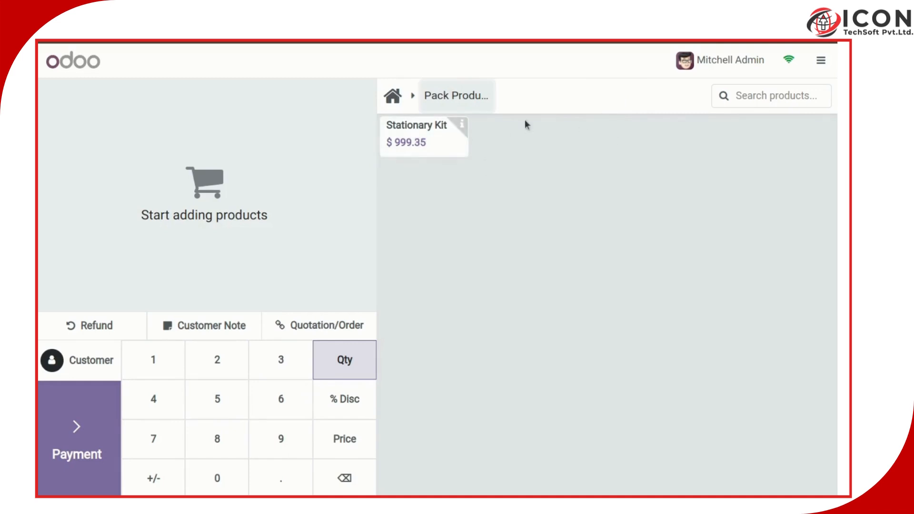
Step: Review the Stationary Kit's product information, including its financials and inventory, and close it
click(460, 125)
scroll(378, 180, down, 1)
scroll(429, 162, up, 1)
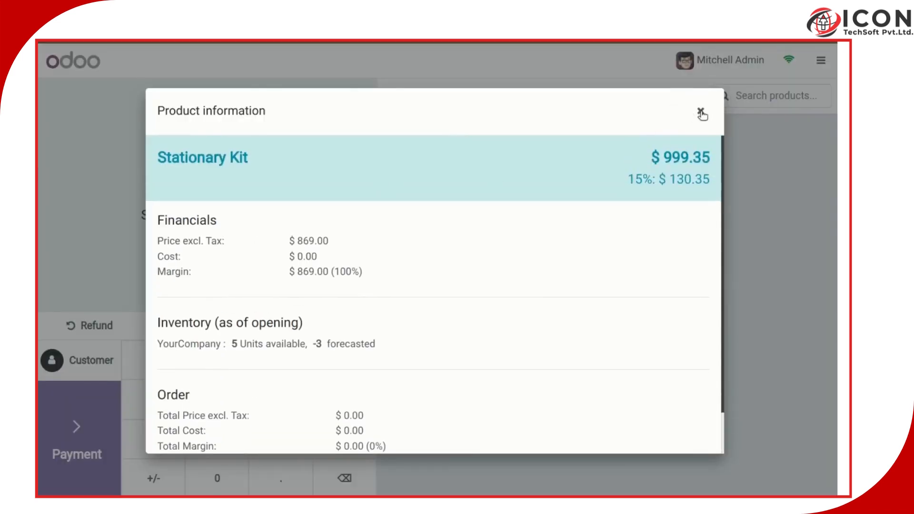
click(701, 113)
Step: Add one Stationary Kit to the order and inspect its product information and product bundle list
click(418, 142)
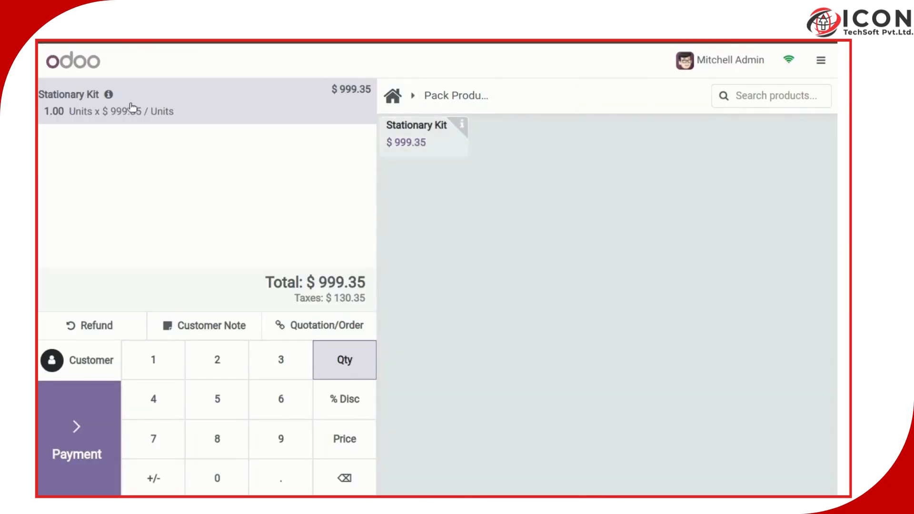
click(462, 125)
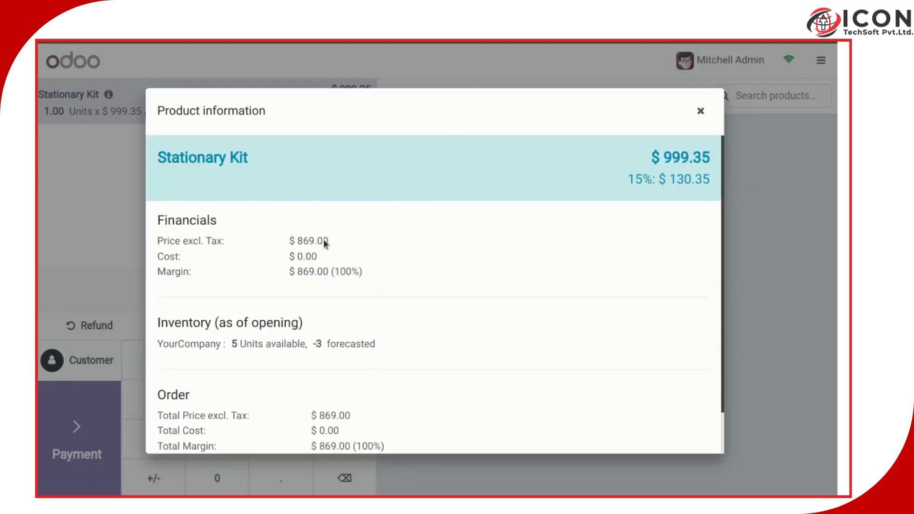
scroll(326, 243, down, 1)
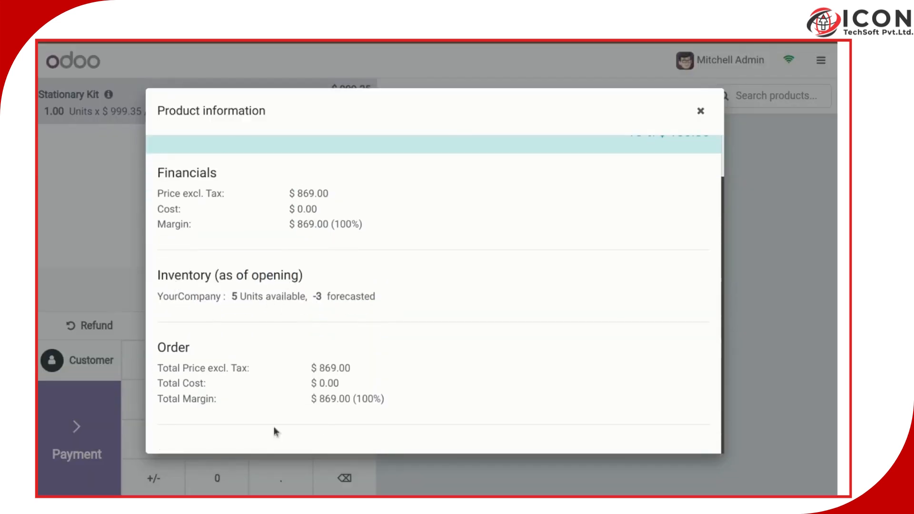
click(699, 113)
click(109, 96)
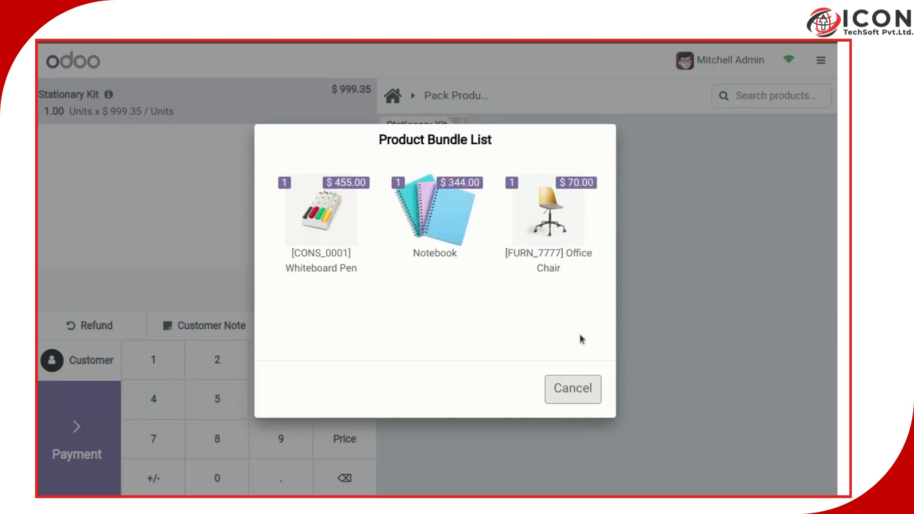
click(573, 389)
Step: Set Azure Interior as the order's customer and validate the full payment in cash
click(78, 369)
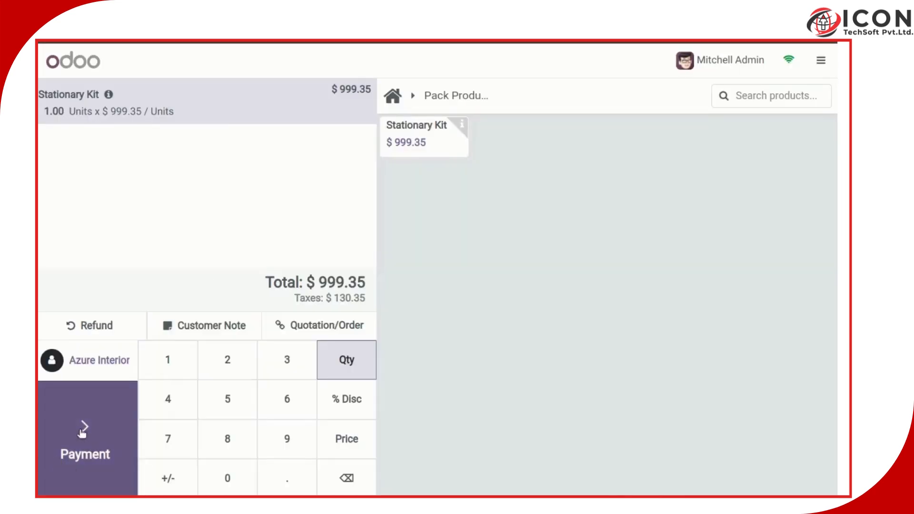
click(75, 424)
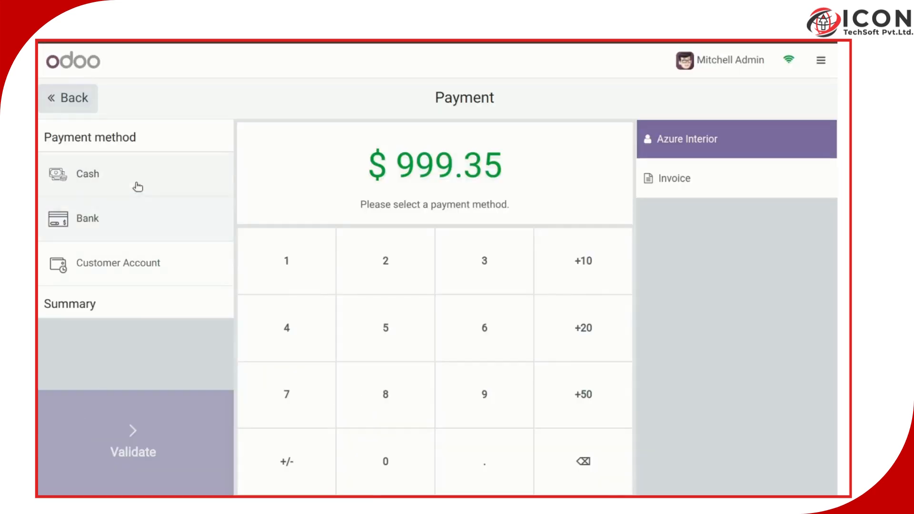
click(124, 179)
click(145, 464)
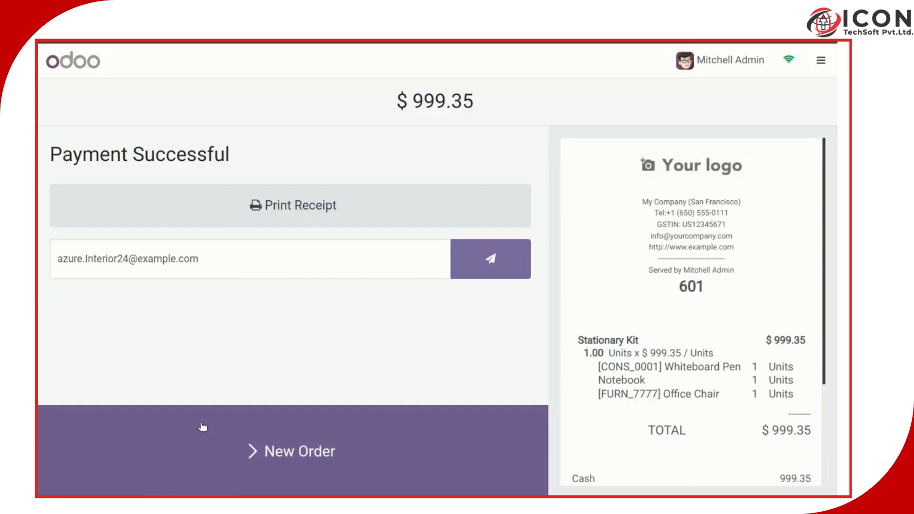
Step: Review the bundle items and totals on the payment receipt and start a new order
scroll(586, 282, down, 2)
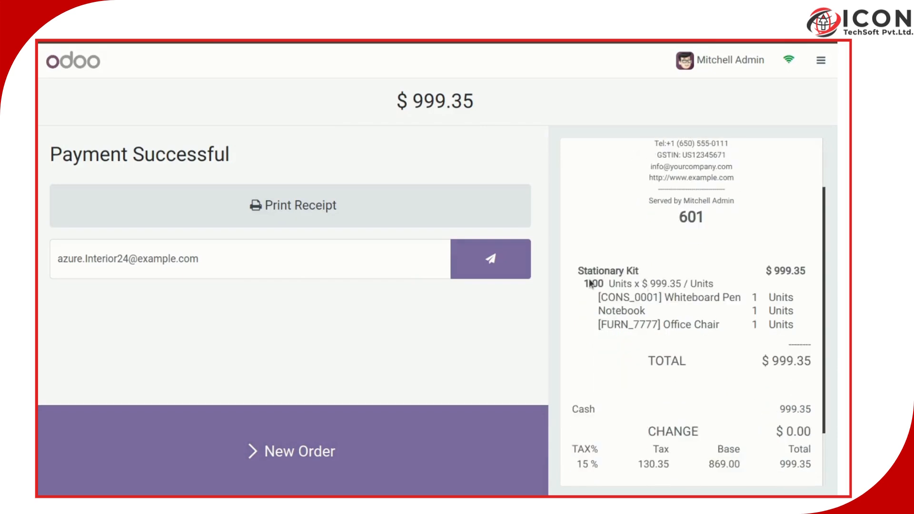
scroll(587, 228, down, 2)
scroll(759, 318, down, 1)
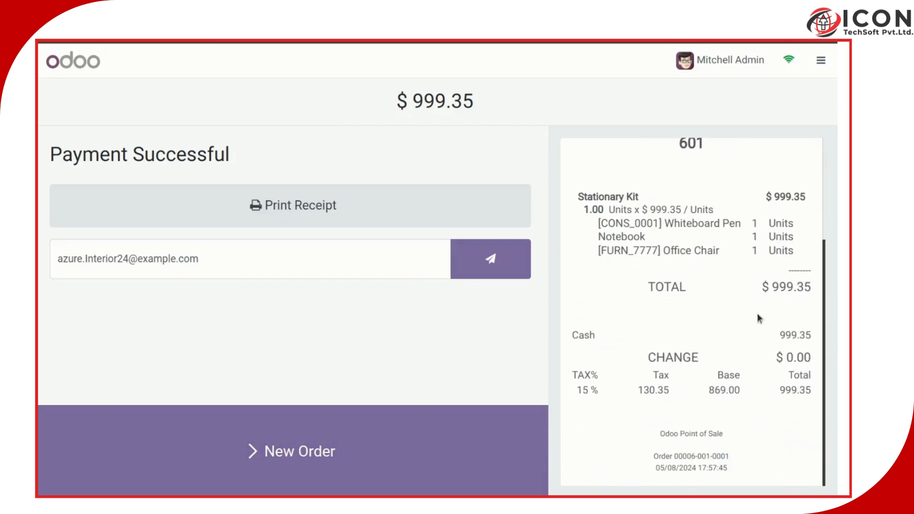
scroll(619, 319, up, 4)
click(497, 412)
Step: Close the Point of Sale session with a counted cash amount of 3242.92
click(820, 60)
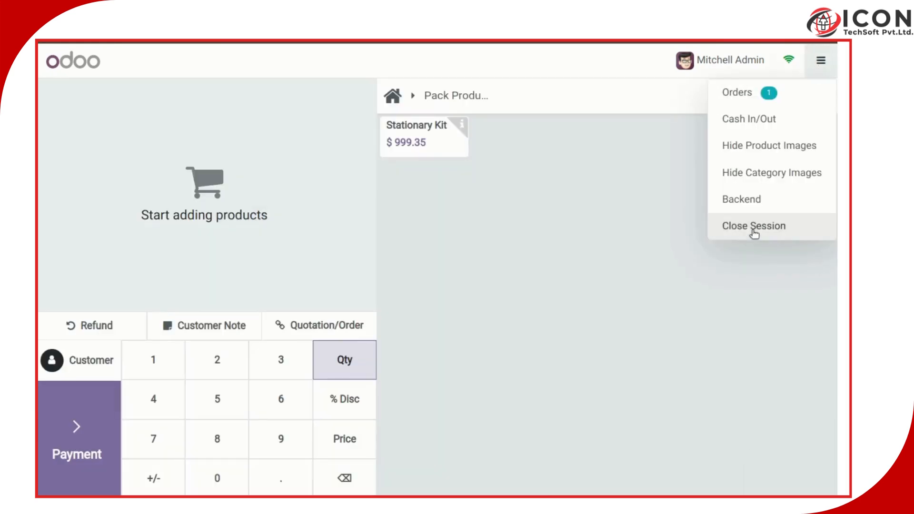
click(753, 227)
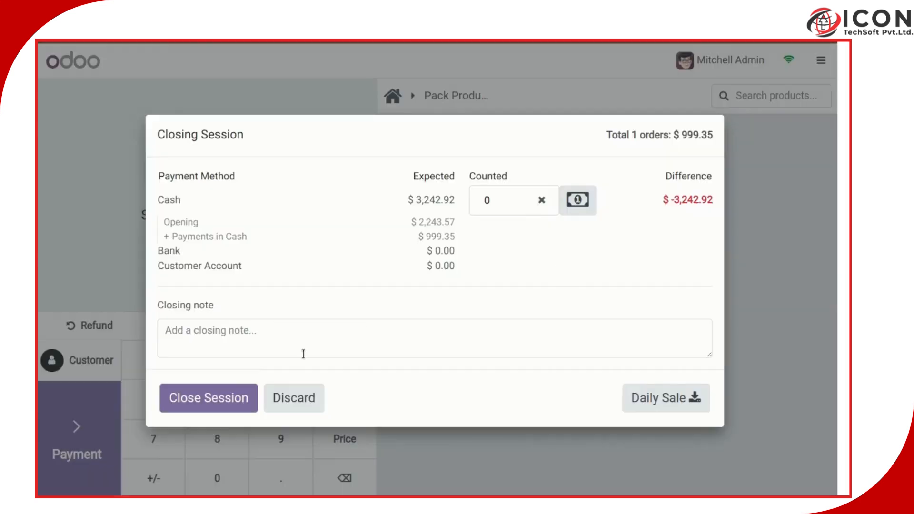
click(514, 199)
text(3242.92)
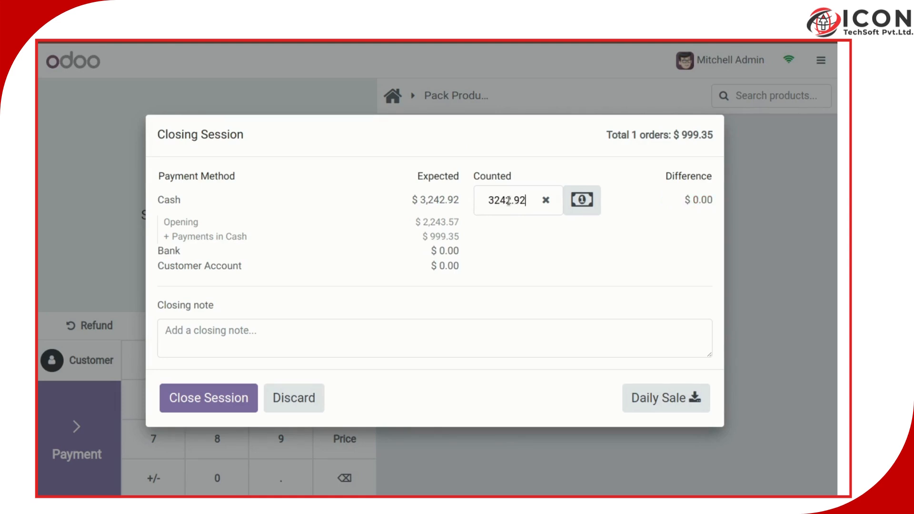
click(240, 401)
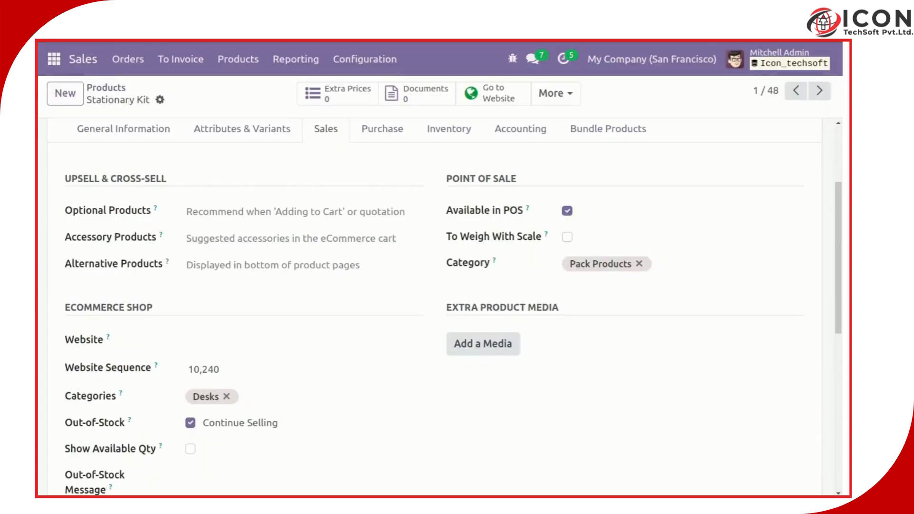
Step: Open the most recent order in the Point of Sale orders list and review its products and payments
click(55, 60)
click(79, 149)
click(233, 59)
click(241, 90)
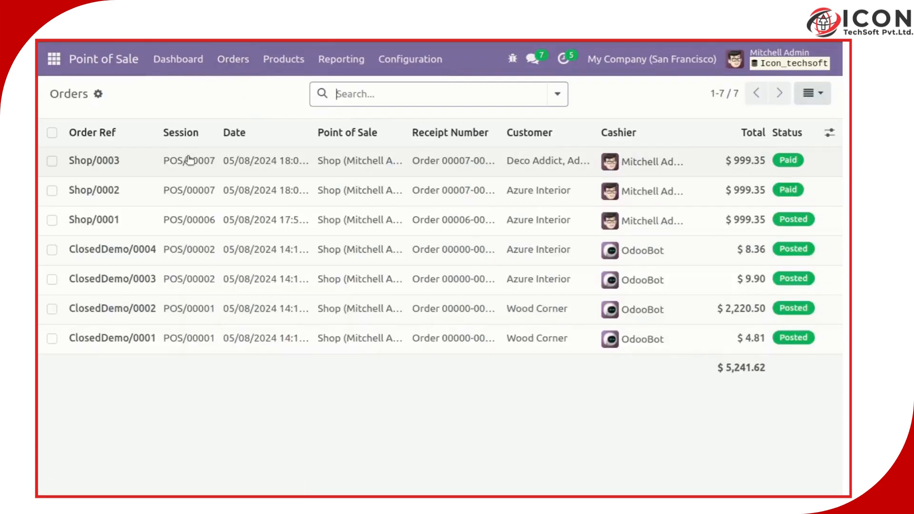
click(248, 157)
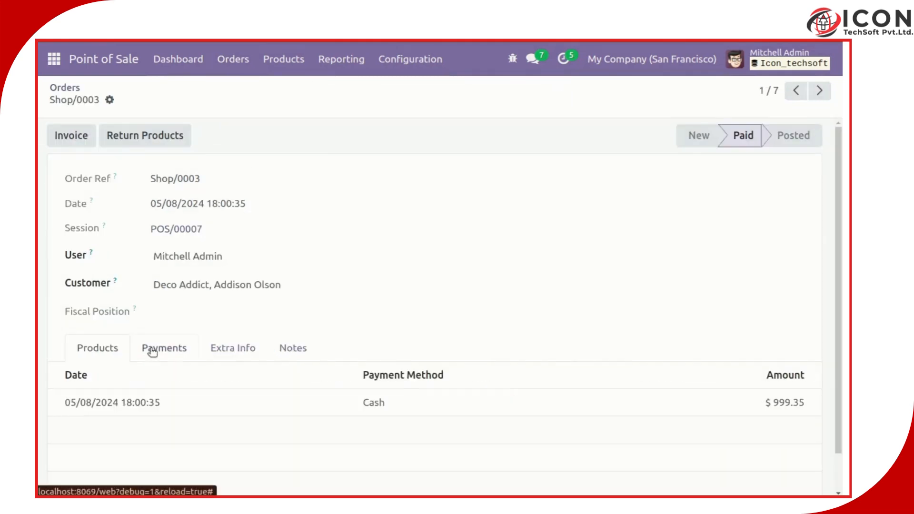
click(69, 136)
click(255, 319)
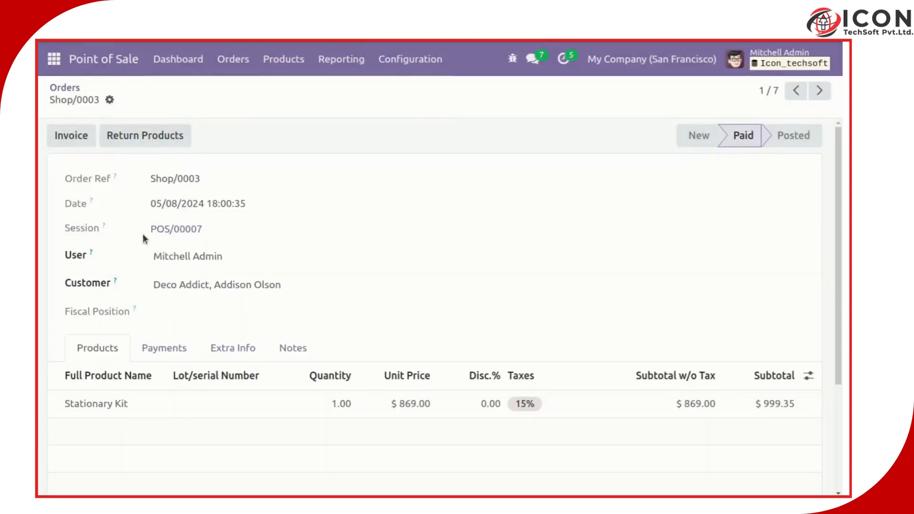
Step: Open the order's session, view the first of its linked orders and return to the session
click(189, 230)
click(398, 96)
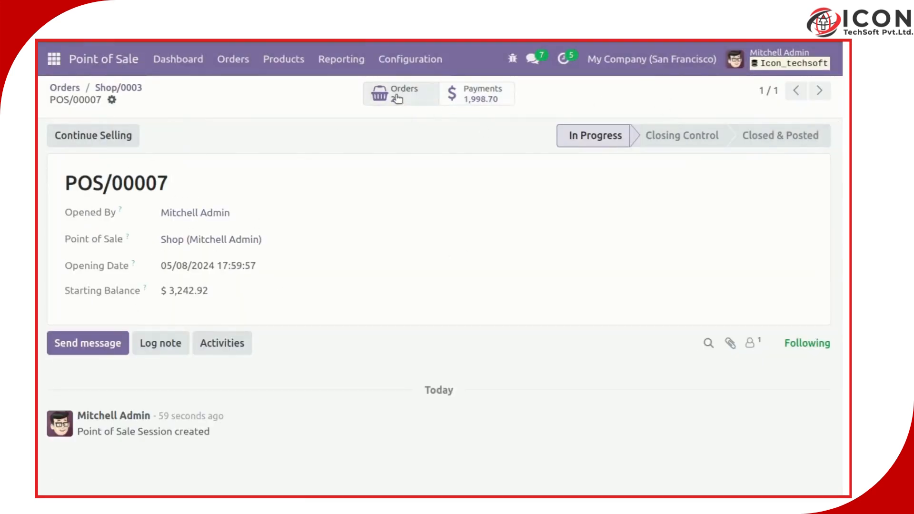
click(381, 176)
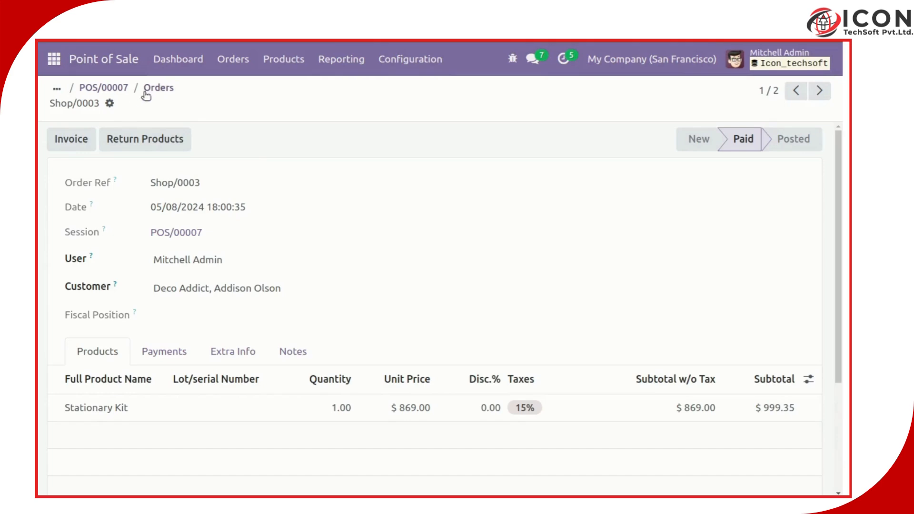
click(110, 88)
Step: Review the second order linked to the session and return to the full Point of Sale orders list
click(397, 93)
click(474, 193)
scroll(143, 271, down, 2)
scroll(223, 274, up, 2)
click(109, 87)
click(69, 88)
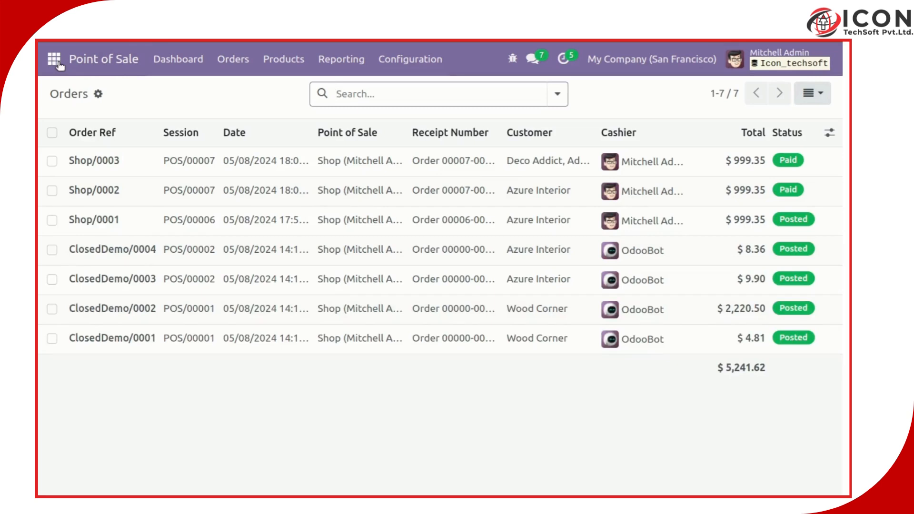
Step: Switch to the Purchase app, enable Allow Bundle Pack On Purchase in its settings and save
click(55, 60)
click(71, 209)
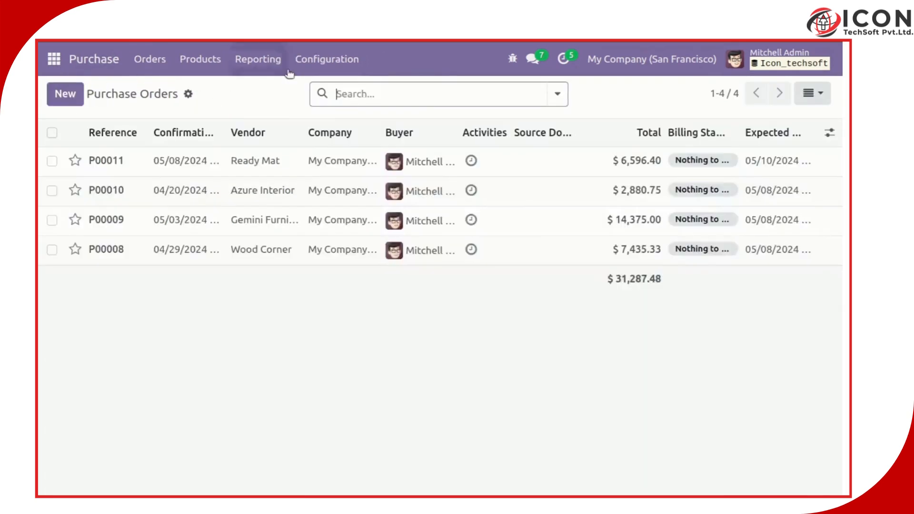
click(327, 59)
click(336, 93)
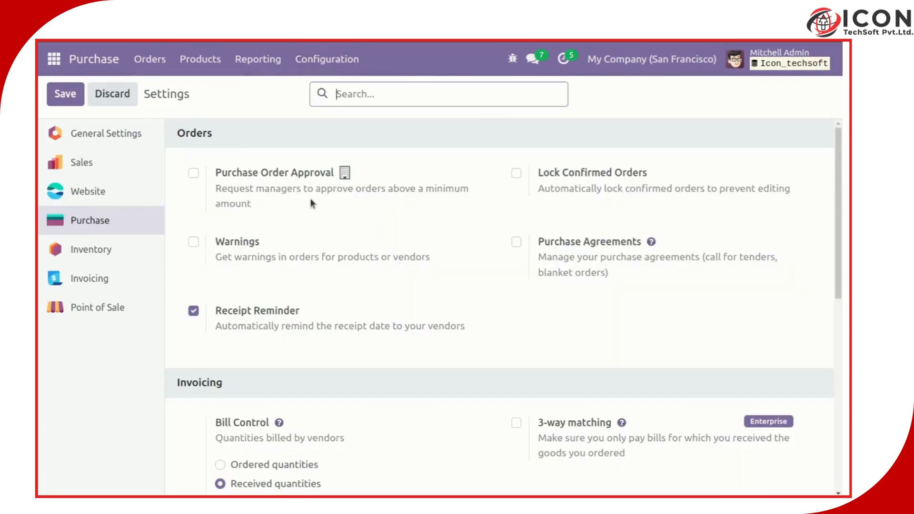
scroll(312, 204, down, 7)
click(199, 231)
click(65, 93)
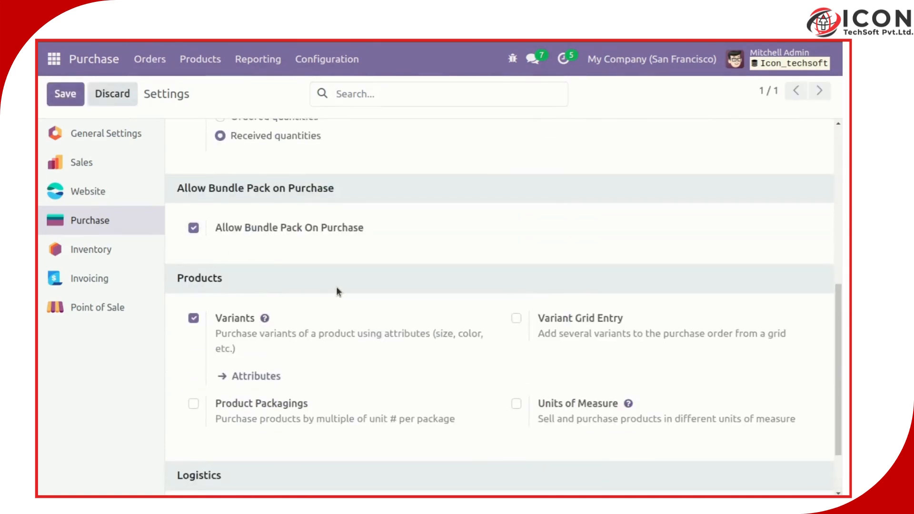
Step: Create a new purchase order with Azure Interior as the vendor
click(149, 59)
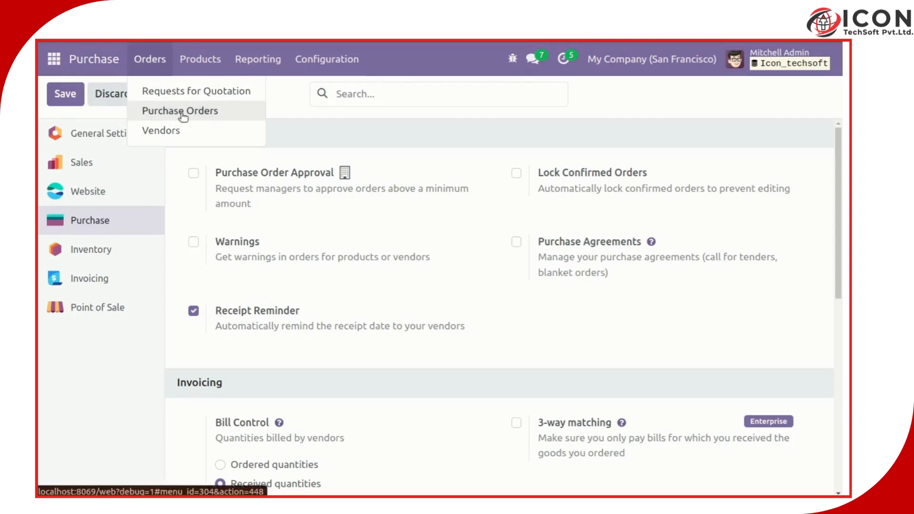
click(183, 117)
click(63, 92)
click(236, 230)
click(320, 260)
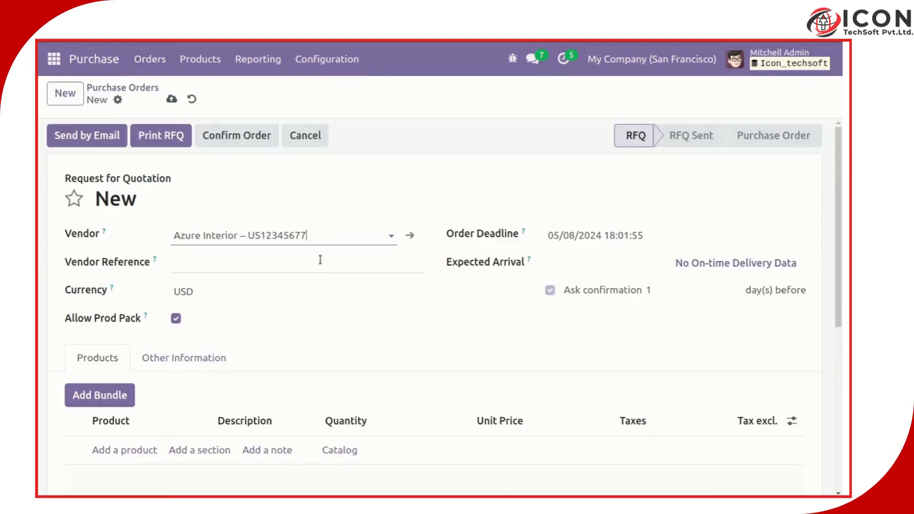
Step: Add the Stationary Kit bundle to the purchase order
scroll(305, 267, down, 2)
click(119, 326)
click(238, 252)
click(235, 275)
click(113, 337)
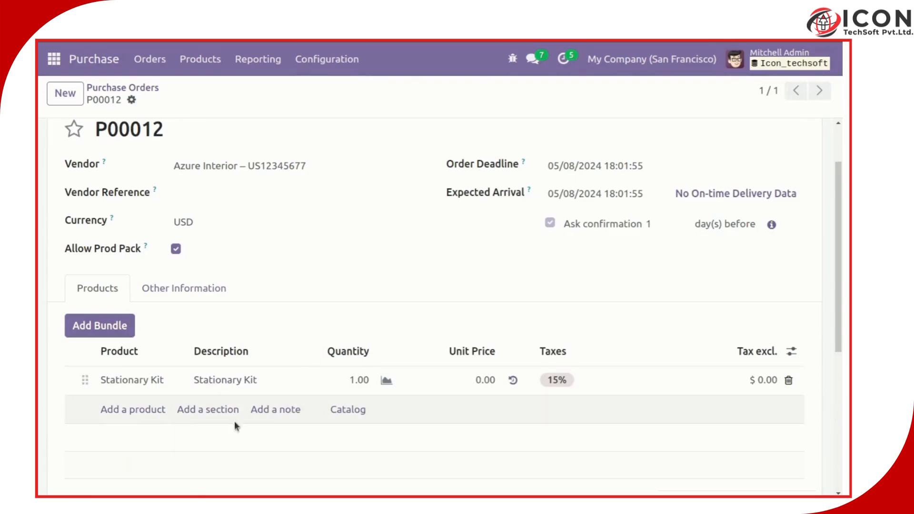
Step: Open the Stationary Kit product from the order line, set its cost to $455.00 and save
scroll(152, 322, down, 2)
click(152, 321)
click(186, 311)
click(602, 306)
text(4)
click(219, 98)
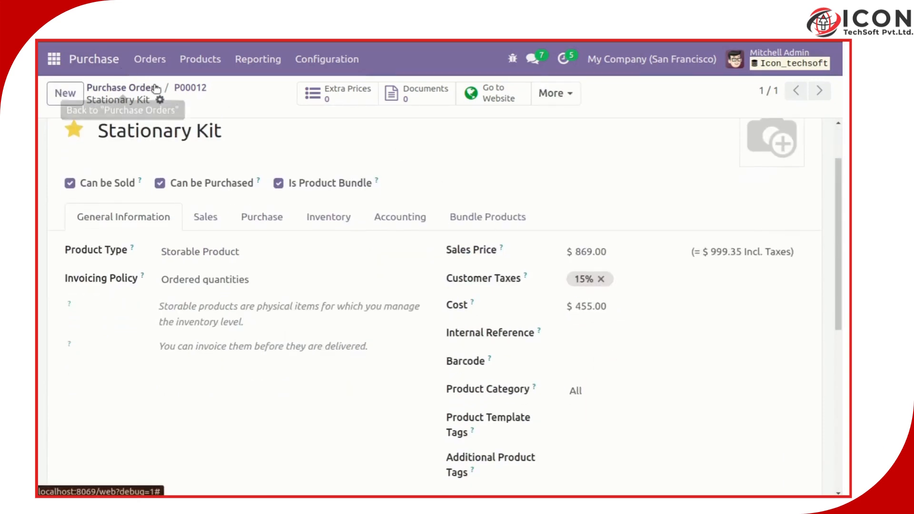
Step: Start another purchase order from the Purchase Orders list and choose Azure Interior as its vendor
click(153, 88)
click(66, 94)
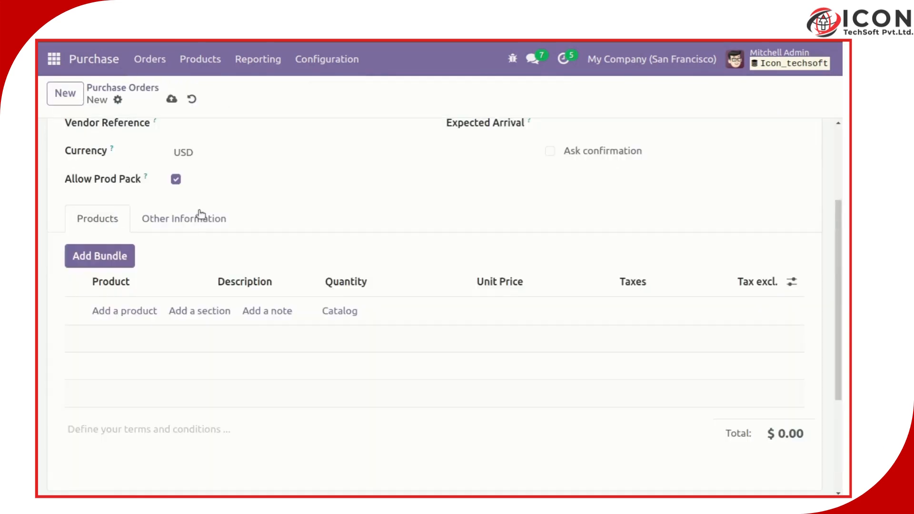
click(100, 256)
scroll(295, 247, up, 3)
click(304, 236)
click(238, 261)
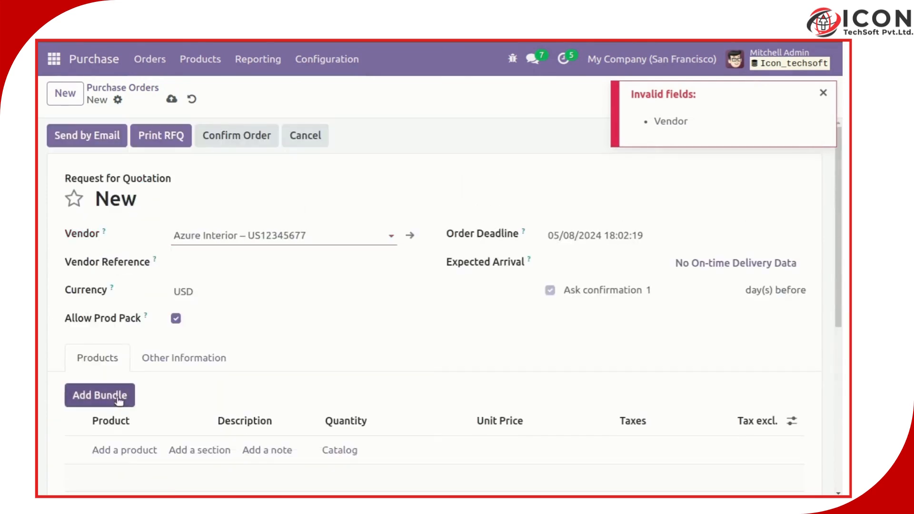
Step: Add the Stationary Kit as a bundle to this second purchase order
click(100, 395)
click(238, 249)
click(240, 283)
click(113, 338)
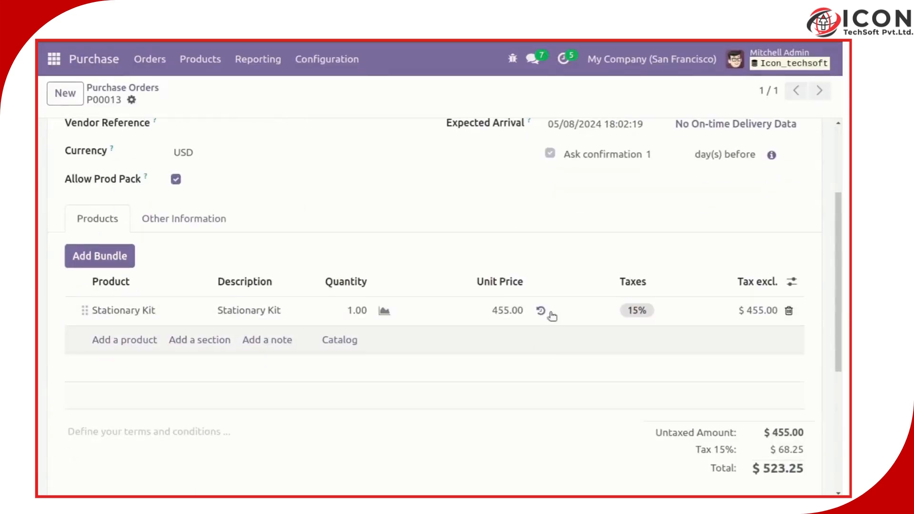
Step: Confirm the purchase order and open its receipt to review the kit and component product lines
scroll(194, 156, up, 4)
click(238, 138)
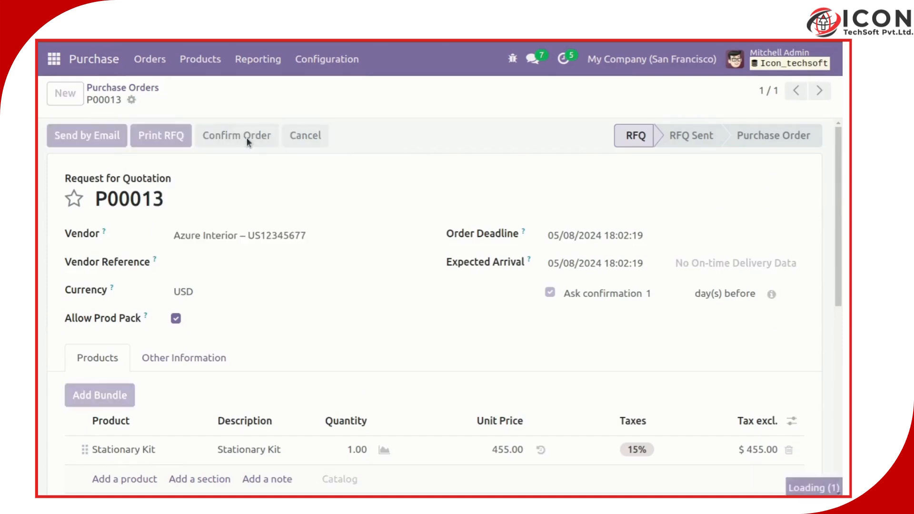
click(443, 95)
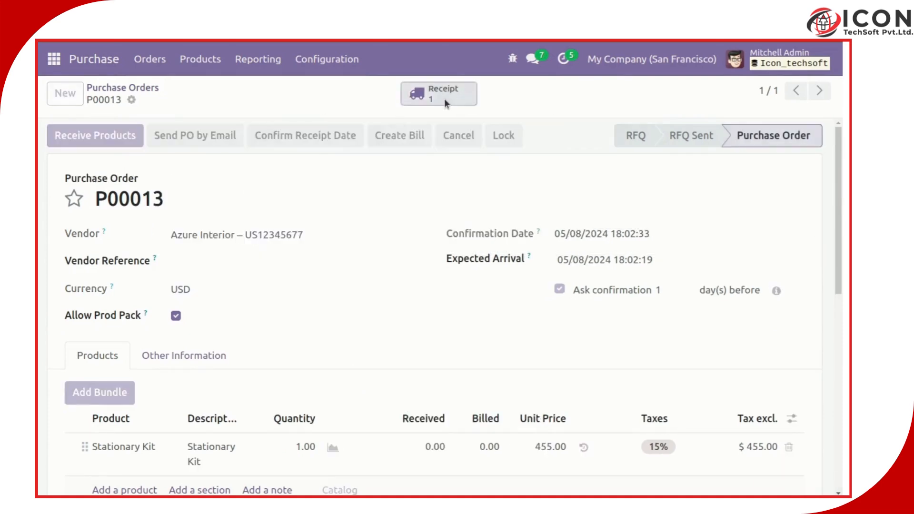
scroll(416, 328, down, 2)
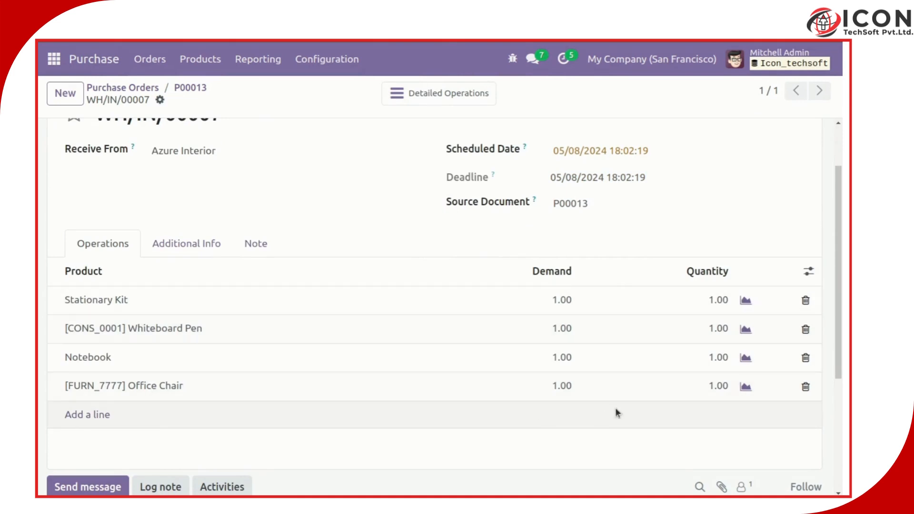
scroll(617, 412, up, 2)
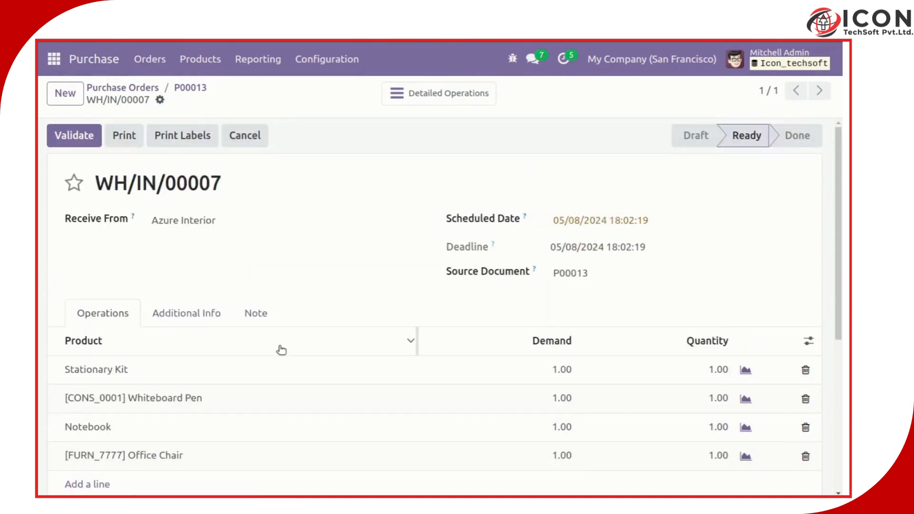
scroll(409, 243, down, 4)
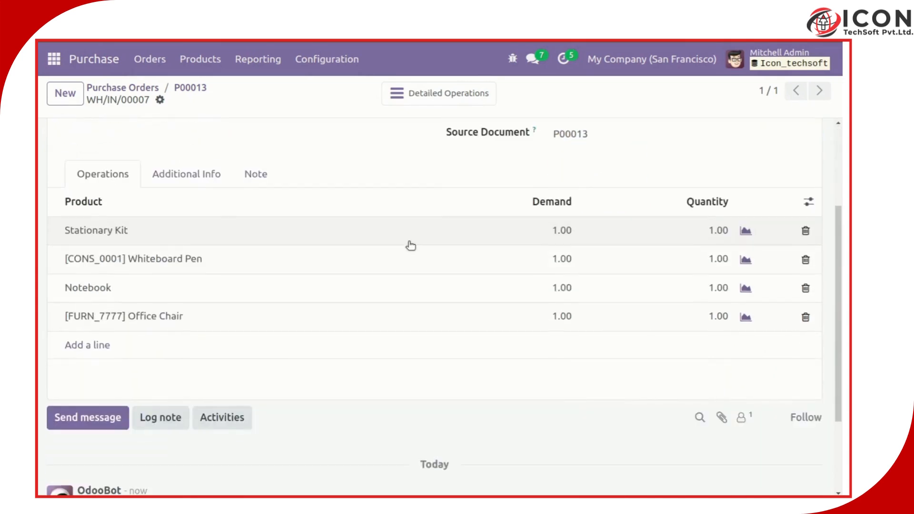
scroll(409, 244, up, 4)
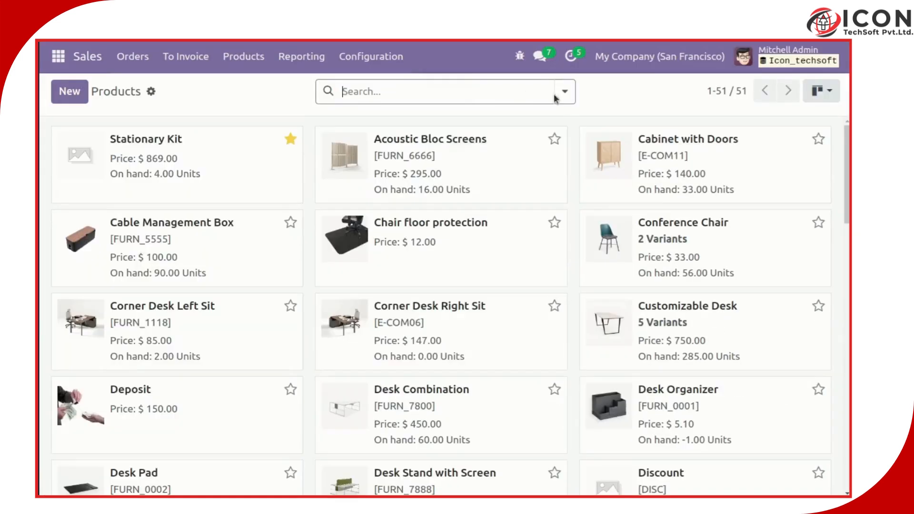
Step: Filter the Sales product list by Is Product Bundle
click(565, 91)
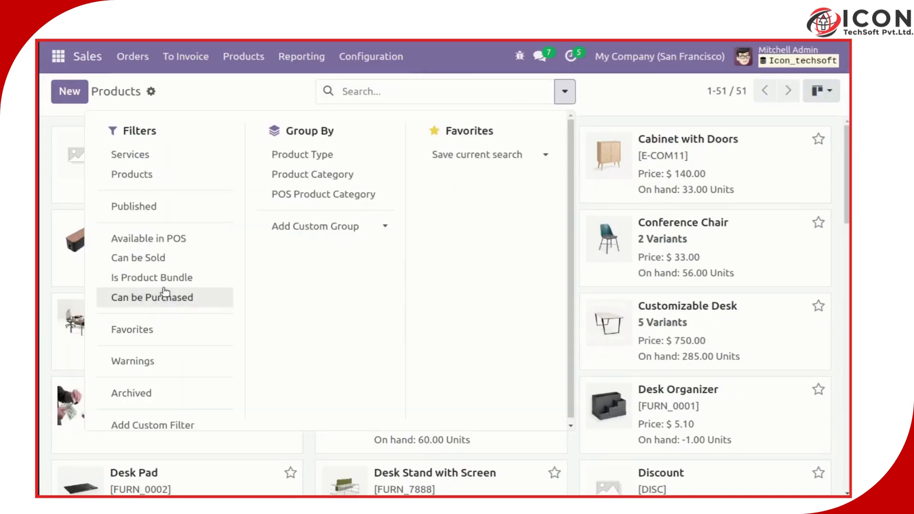
click(177, 278)
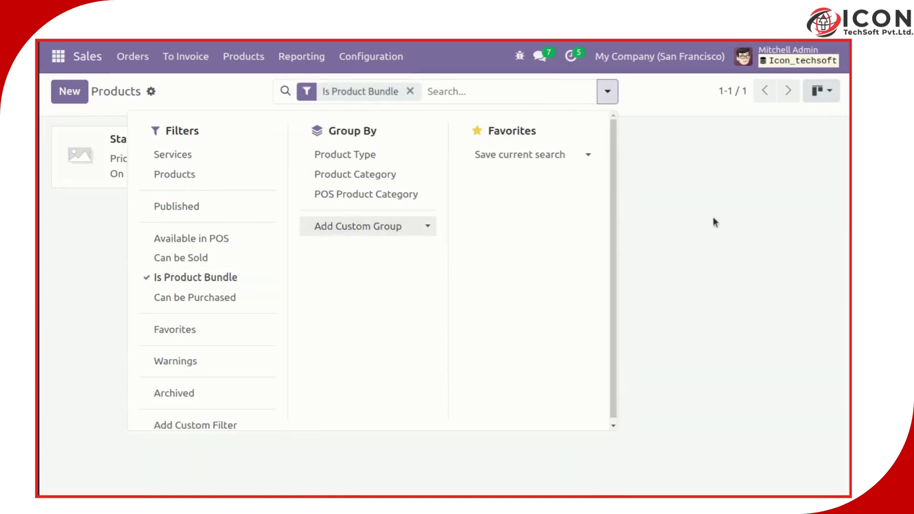
click(712, 219)
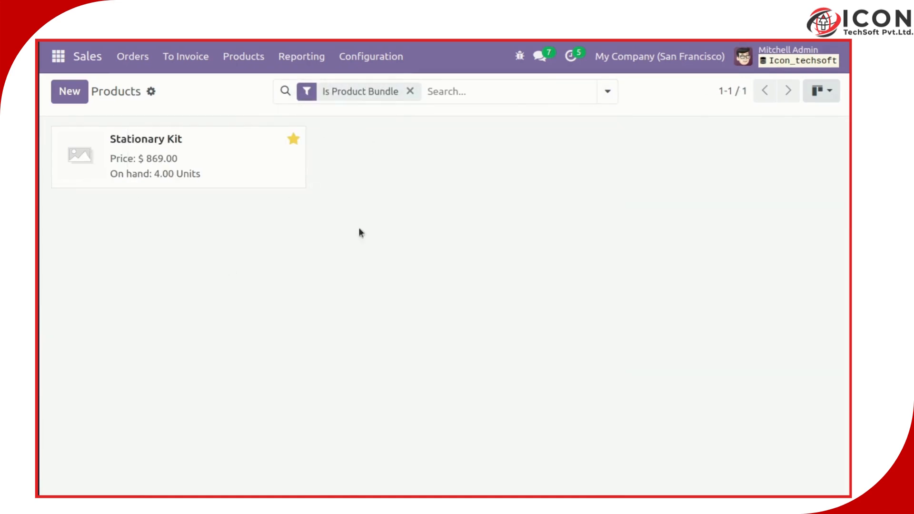